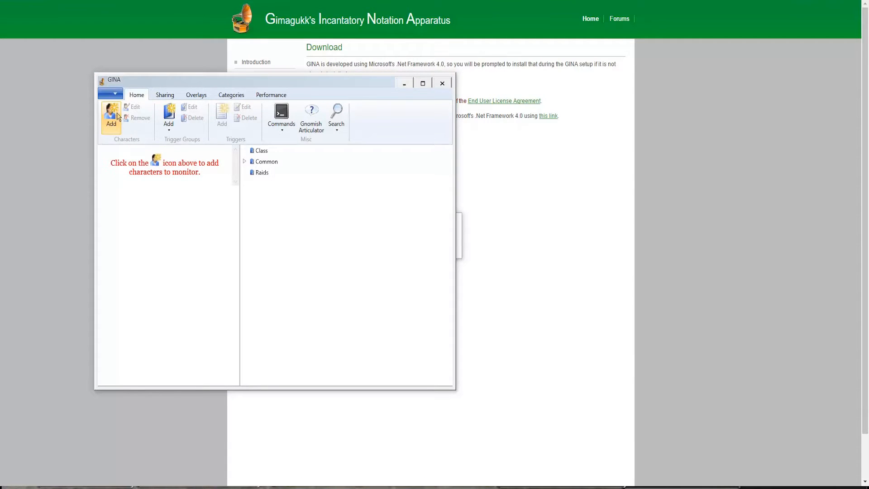
Step: Add the guildmate's character name to the trusted sender list, allow automatic merging of invitations from the Trusted List, and save the settings
{"action": "left_click", "coordinate": [115, 95]}
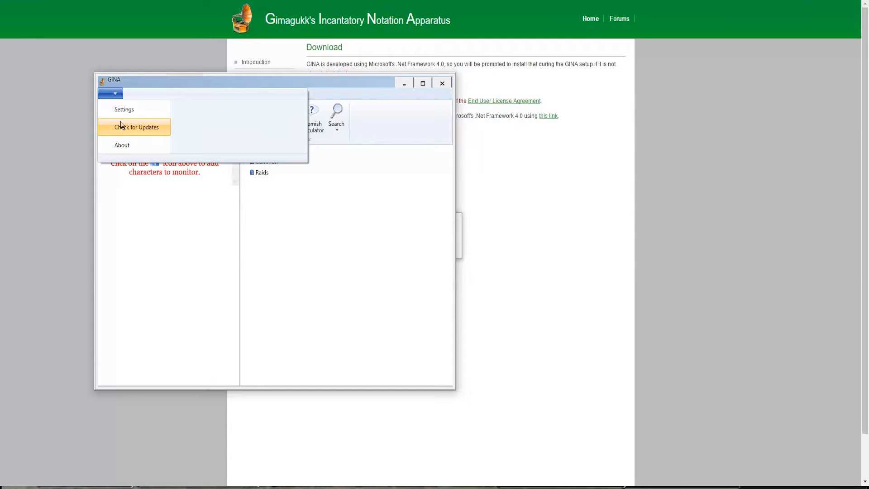
{"action": "left_click", "coordinate": [124, 114]}
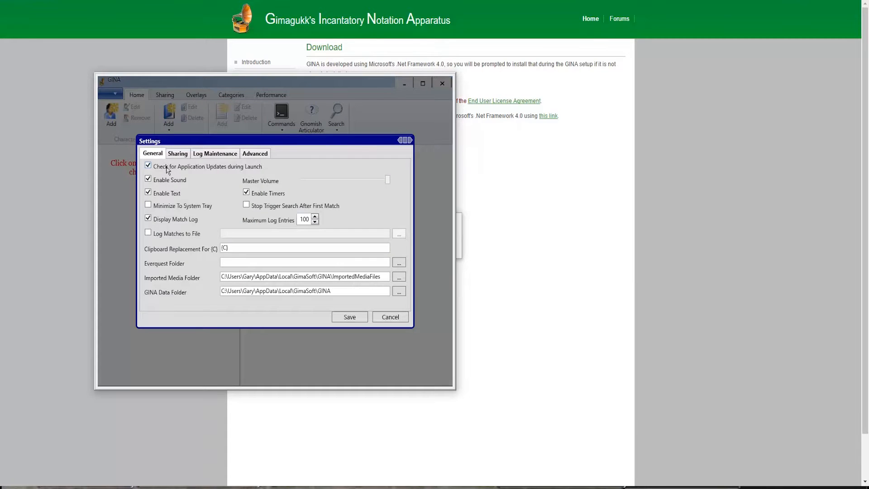
{"action": "left_click", "coordinate": [189, 155]}
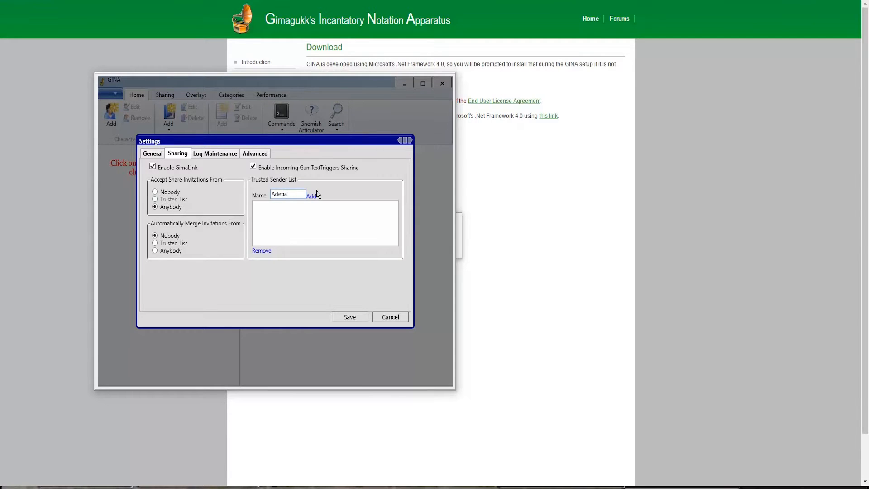
{"action": "left_click", "coordinate": [312, 196]}
{"action": "left_click", "coordinate": [179, 244]}
{"action": "left_click", "coordinate": [348, 317]}
Step: Enable auto-archiving of log files with the Scheduled method on a Weekly (Friday) schedule and save the settings
{"action": "left_click", "coordinate": [110, 93]}
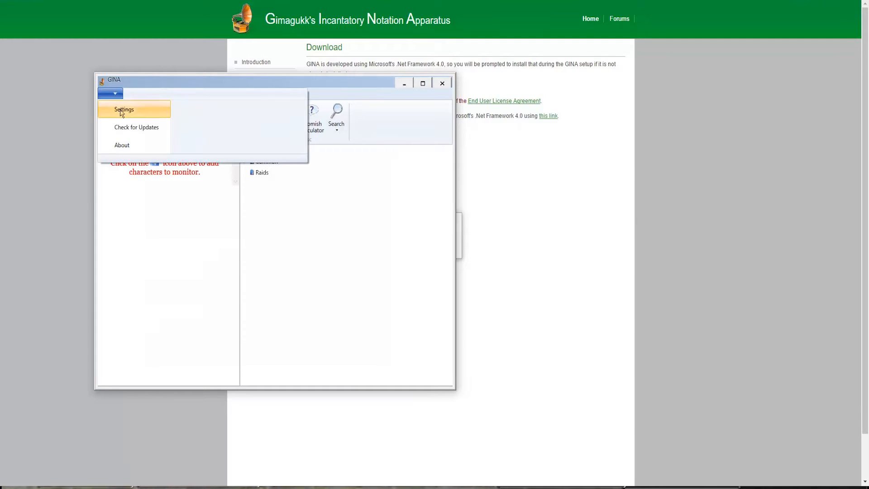
{"action": "left_click", "coordinate": [128, 113]}
{"action": "left_click", "coordinate": [205, 154]}
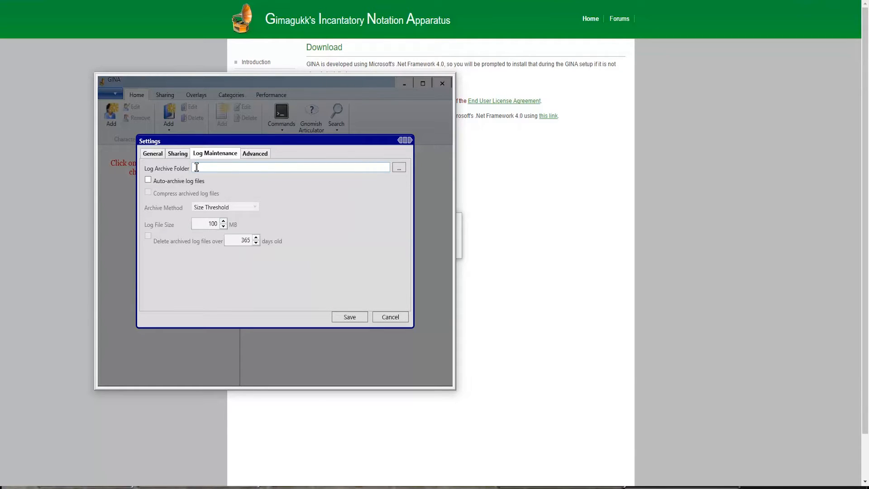
{"action": "left_click", "coordinate": [192, 182]}
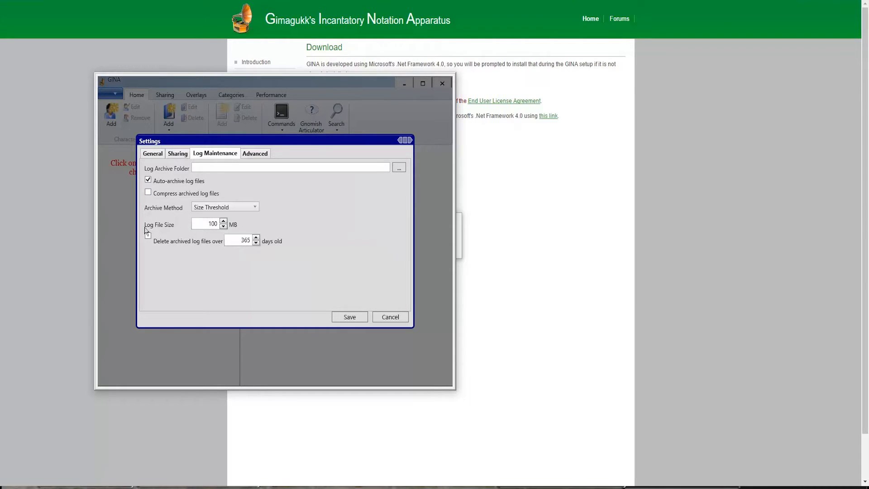
{"action": "left_click", "coordinate": [206, 208]}
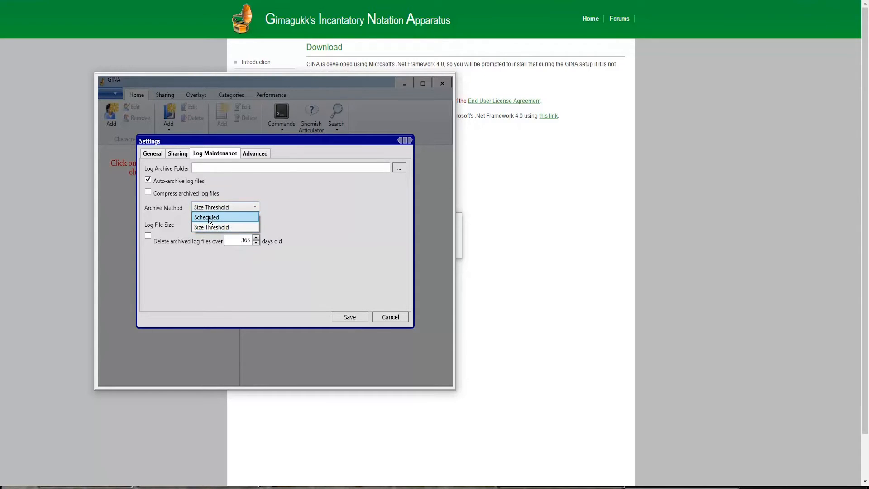
{"action": "left_click", "coordinate": [209, 218]}
{"action": "left_click", "coordinate": [214, 222]}
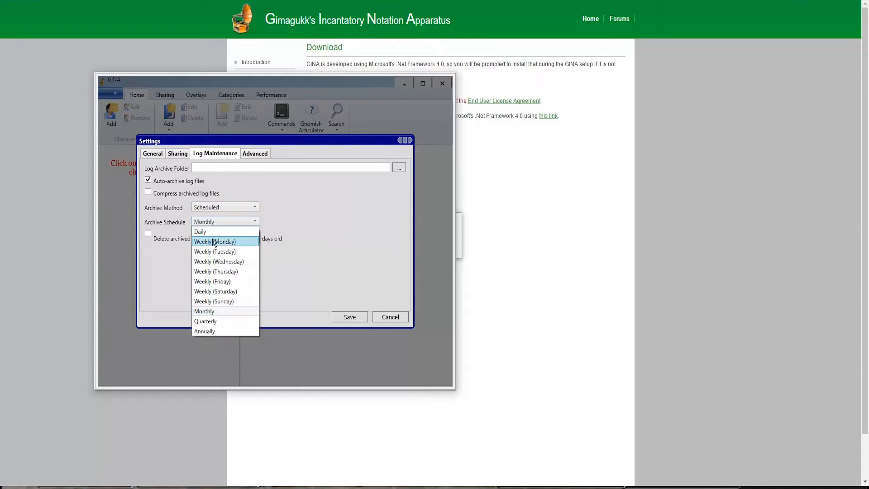
{"action": "left_click", "coordinate": [228, 281]}
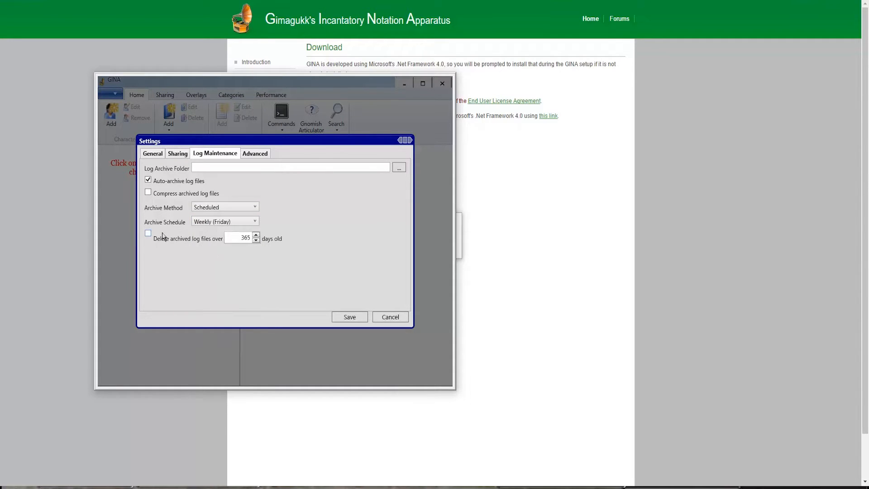
{"action": "left_click", "coordinate": [349, 317]}
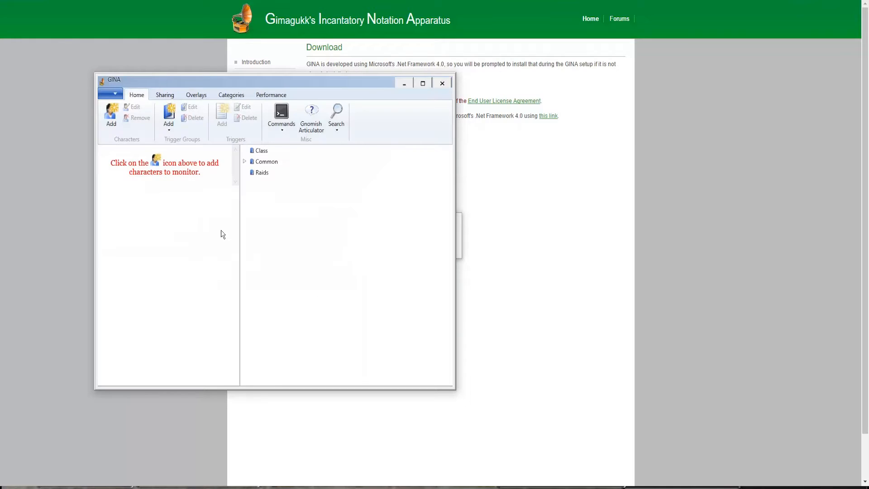
Step: Start a new character using the log file eqlog_Ocher_luclin from the Google Drive\EverQuest\Logs folder on the D: drive
{"action": "left_click", "coordinate": [118, 111]}
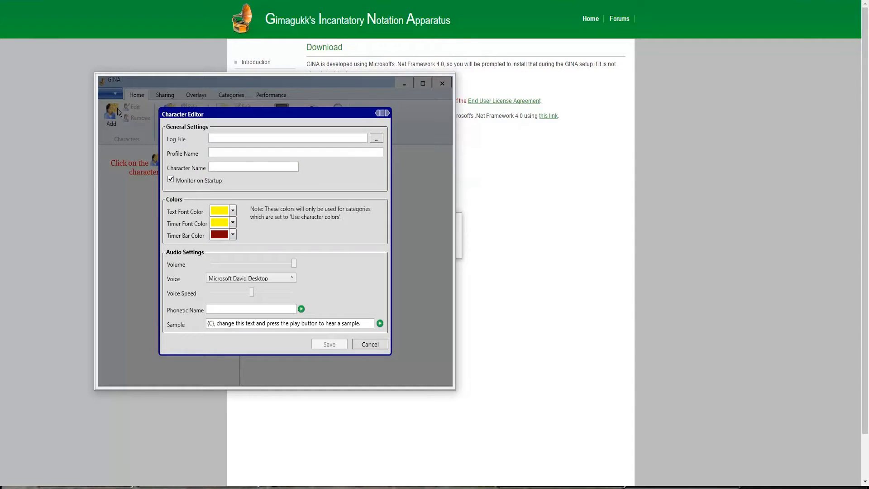
{"action": "left_click", "coordinate": [376, 138]}
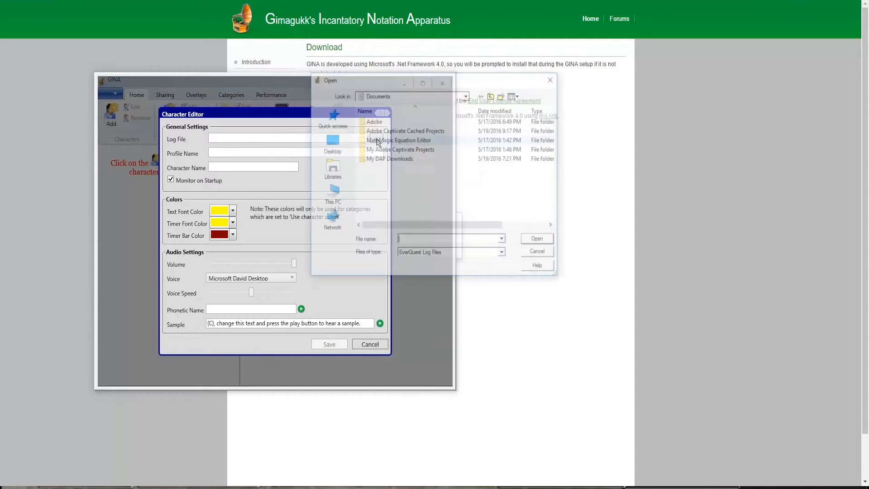
{"action": "left_click", "coordinate": [331, 195]}
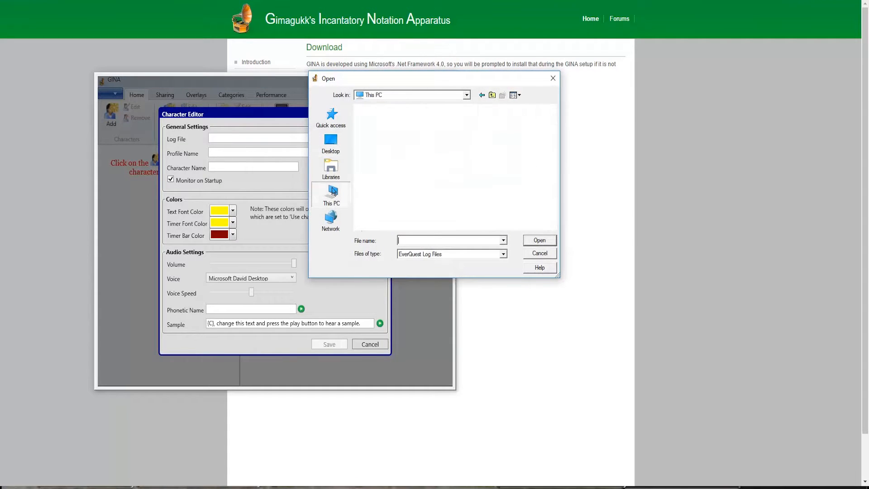
{"action": "scroll", "coordinate": [393, 184], "scroll_direction": "down", "scroll_amount": 3}
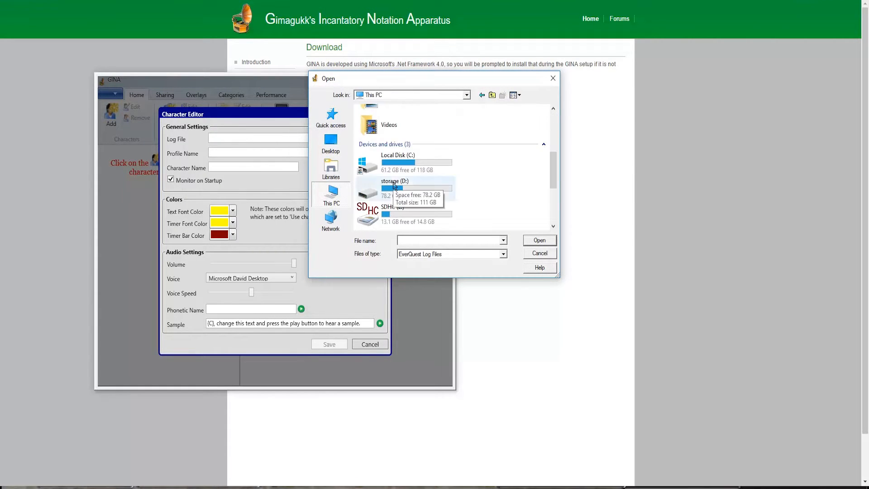
{"action": "double_click", "coordinate": [393, 183]}
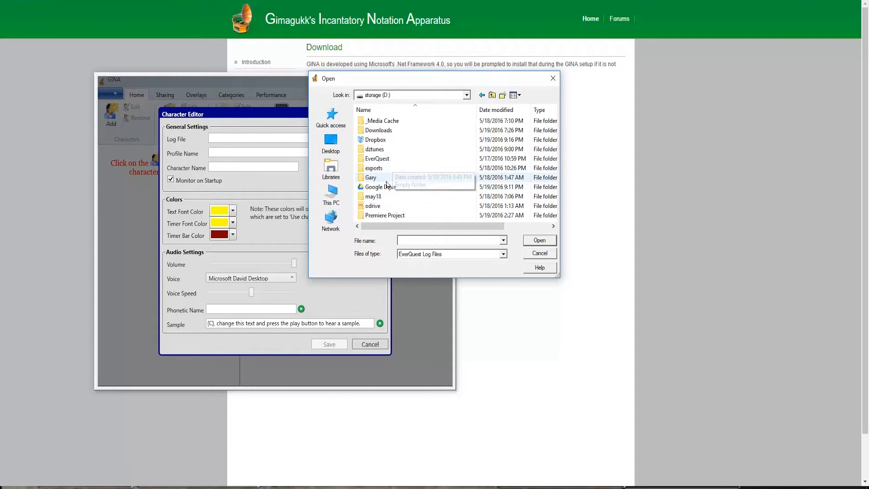
{"action": "double_click", "coordinate": [389, 187]}
{"action": "double_click", "coordinate": [386, 187]}
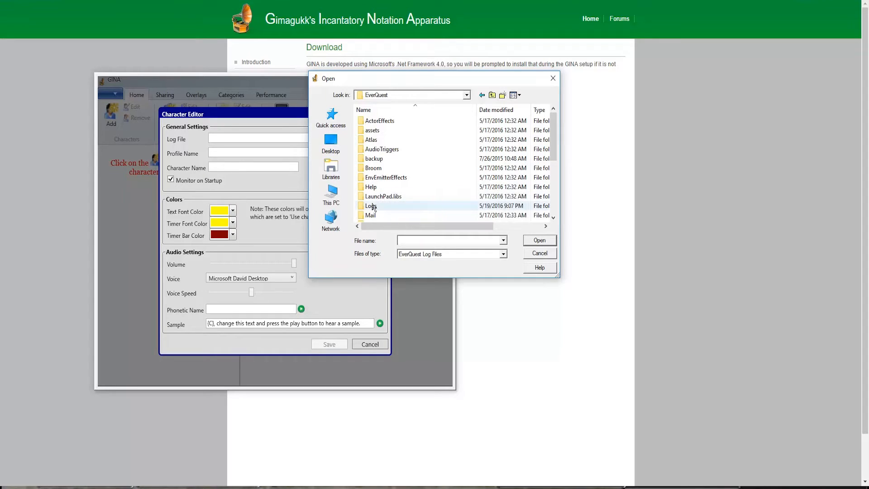
{"action": "double_click", "coordinate": [374, 206]}
{"action": "left_click", "coordinate": [396, 178]}
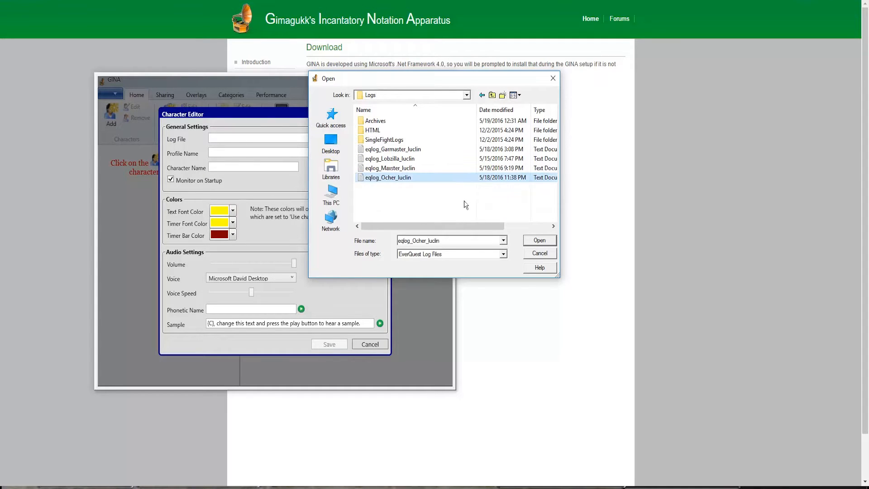
{"action": "left_click", "coordinate": [538, 240]}
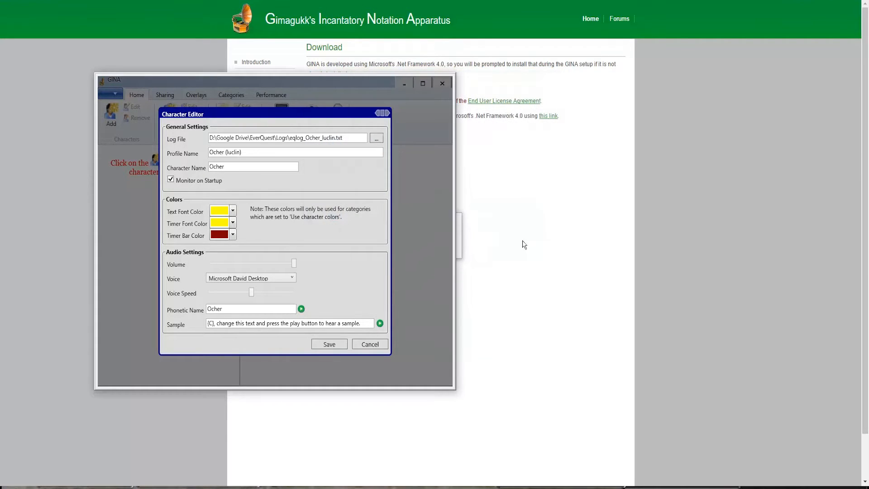
Step: Set the new character's voice to Microsoft Zira Desktop, look at the timer bar color choices, and save the character
{"action": "left_click", "coordinate": [268, 281]}
{"action": "left_click", "coordinate": [259, 299]}
{"action": "left_click", "coordinate": [232, 235]}
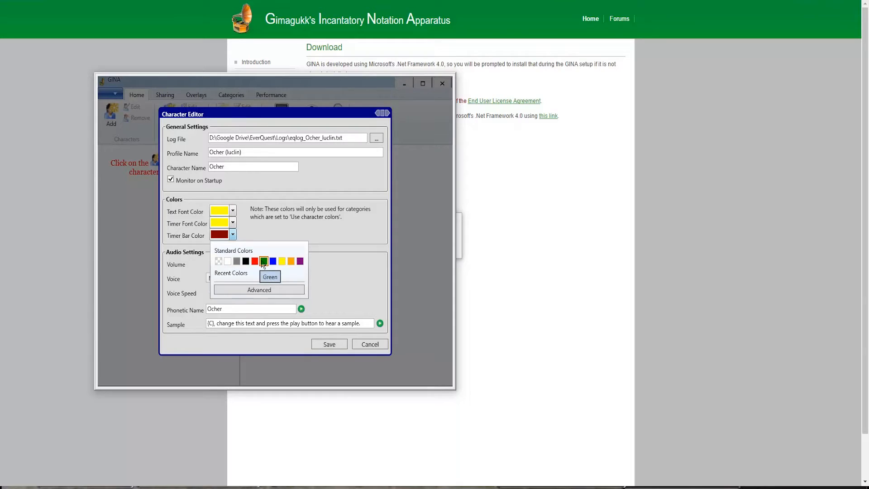
{"action": "left_click", "coordinate": [279, 221]}
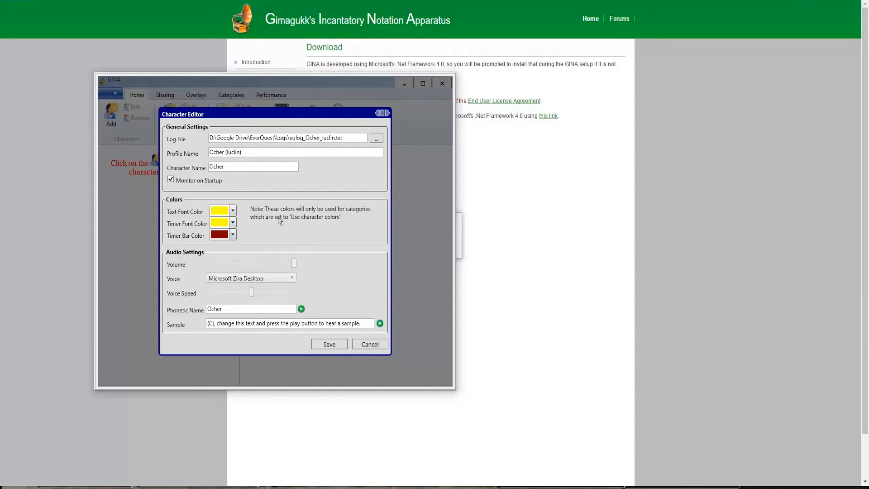
{"action": "left_click", "coordinate": [329, 345]}
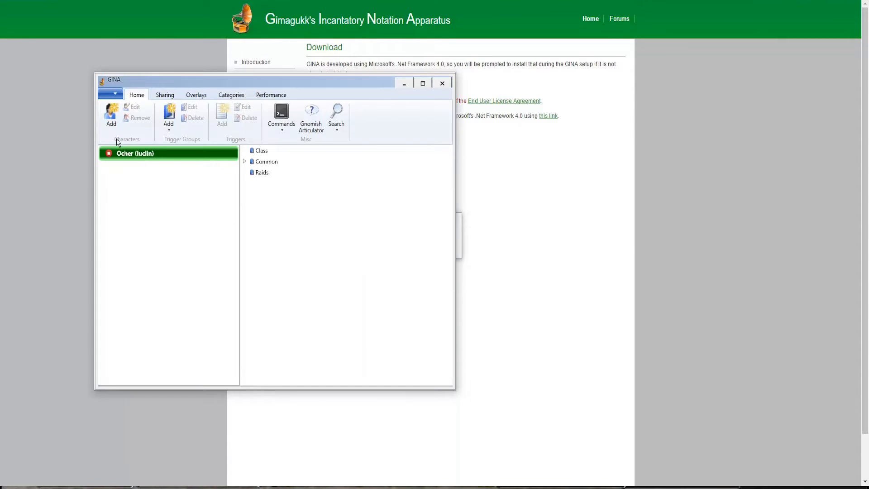
Step: Add and save a second character using the log file eqlog_Maxster_luclin and the Microsoft Zira Desktop voice
{"action": "left_click", "coordinate": [112, 119]}
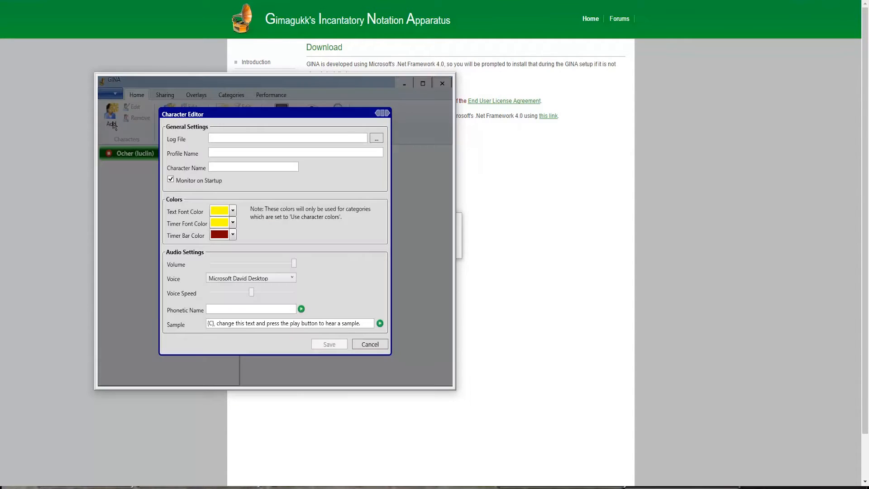
{"action": "left_click", "coordinate": [374, 140]}
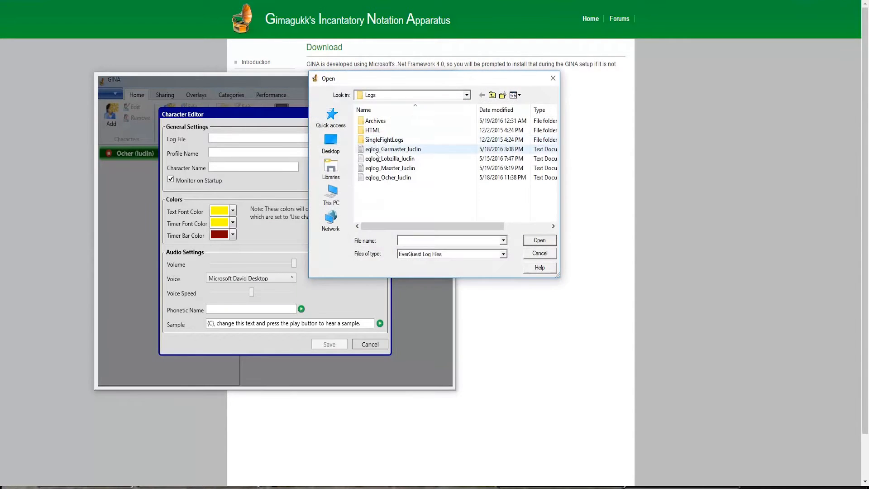
{"action": "left_click", "coordinate": [389, 168]}
{"action": "left_click", "coordinate": [540, 241]}
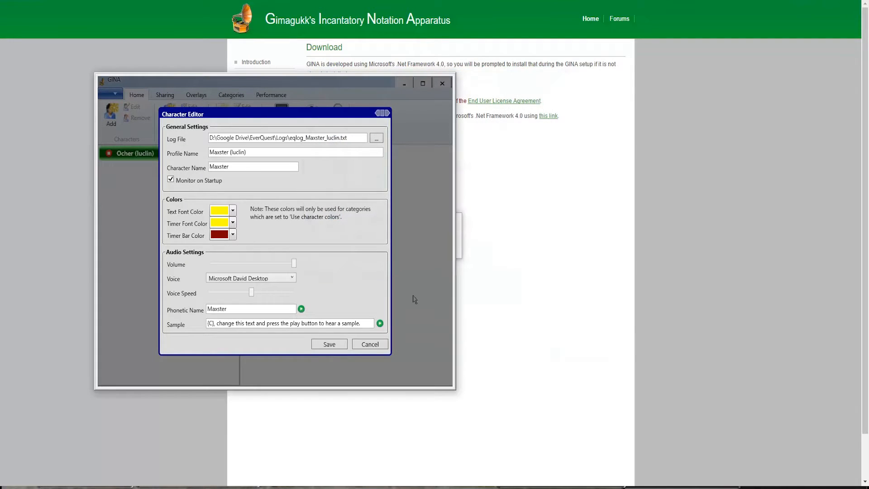
{"action": "left_click", "coordinate": [269, 279]}
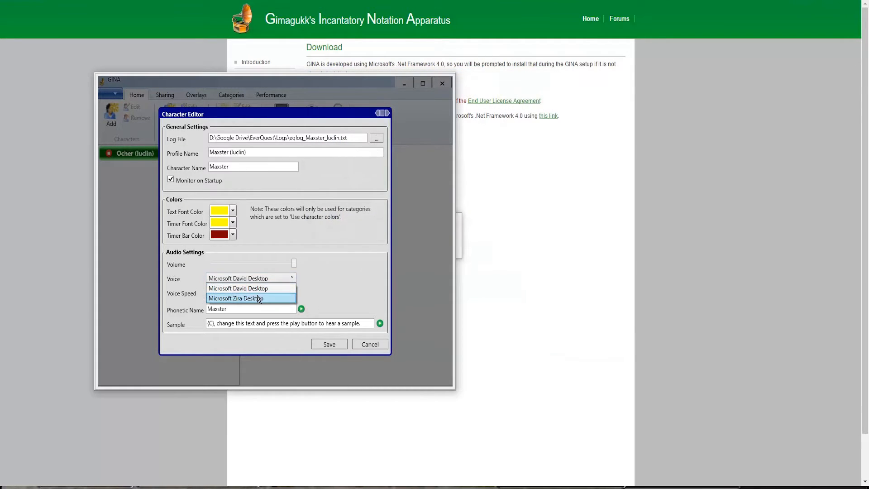
{"action": "left_click", "coordinate": [259, 298]}
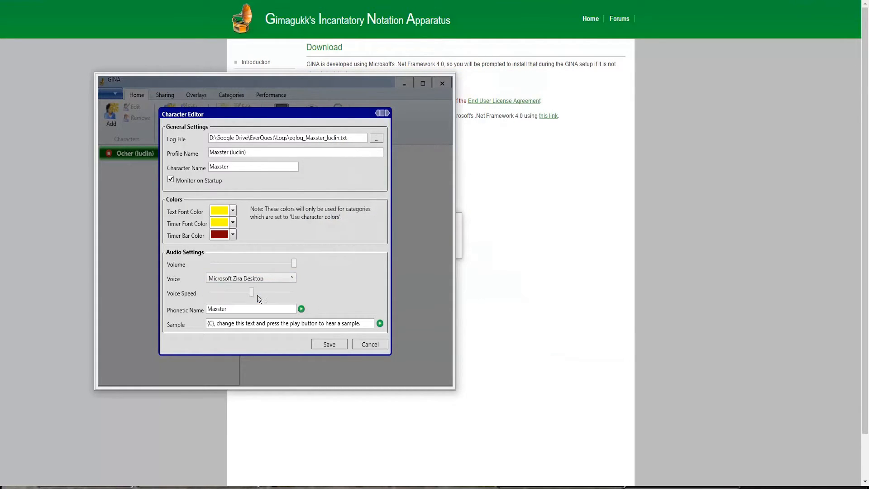
{"action": "left_click", "coordinate": [330, 344]}
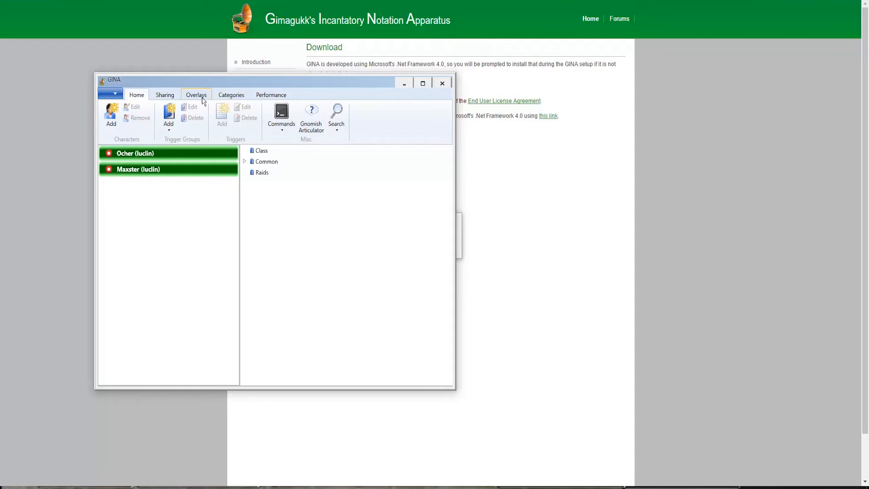
Step: Switch to the EverQuest game window
{"action": "left_click", "coordinate": [230, 488]}
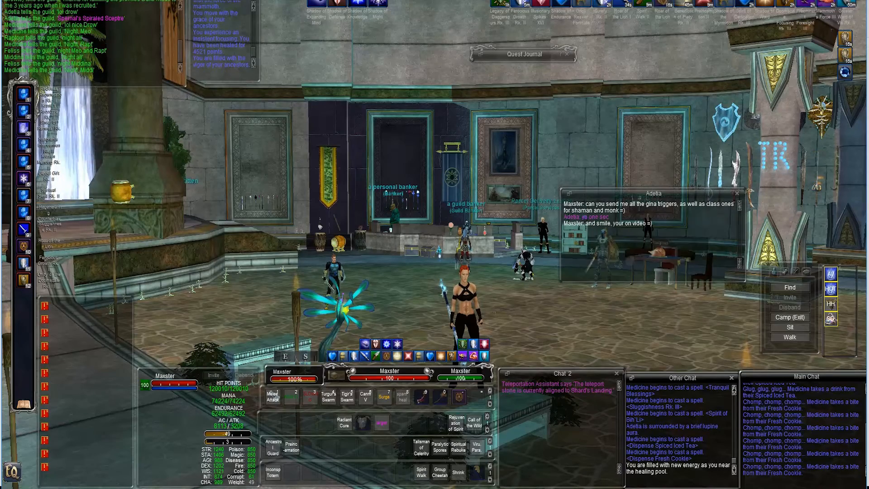
{"action": "left_click", "coordinate": [763, 488]}
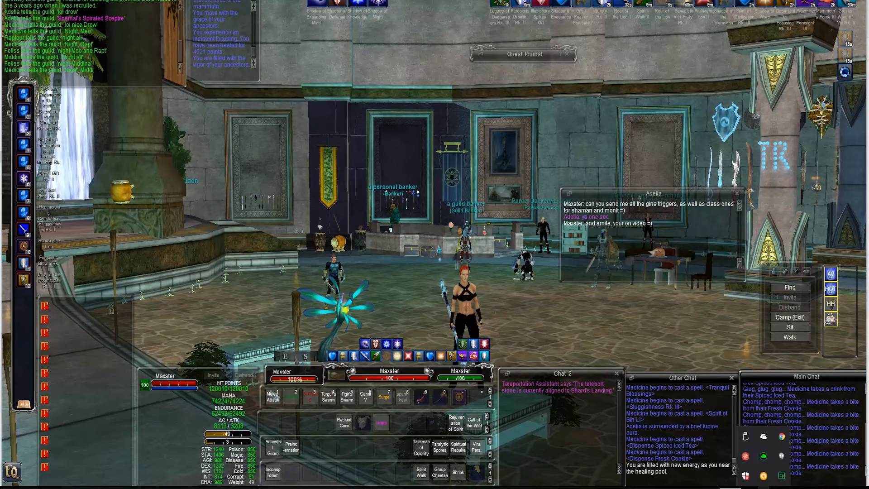
{"action": "left_click", "coordinate": [621, 261]}
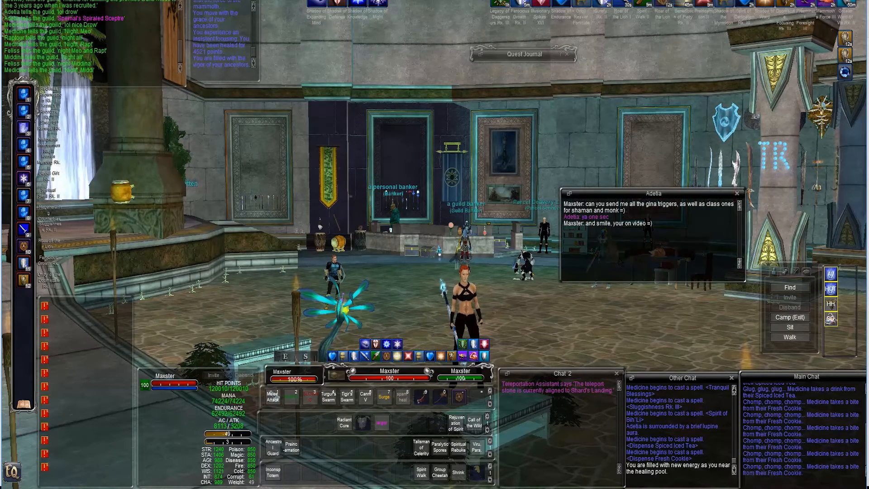
{"action": "scroll", "coordinate": [474, 255], "scroll_direction": "down", "scroll_amount": 5}
{"action": "scroll", "coordinate": [474, 255], "scroll_direction": "up", "scroll_amount": 6}
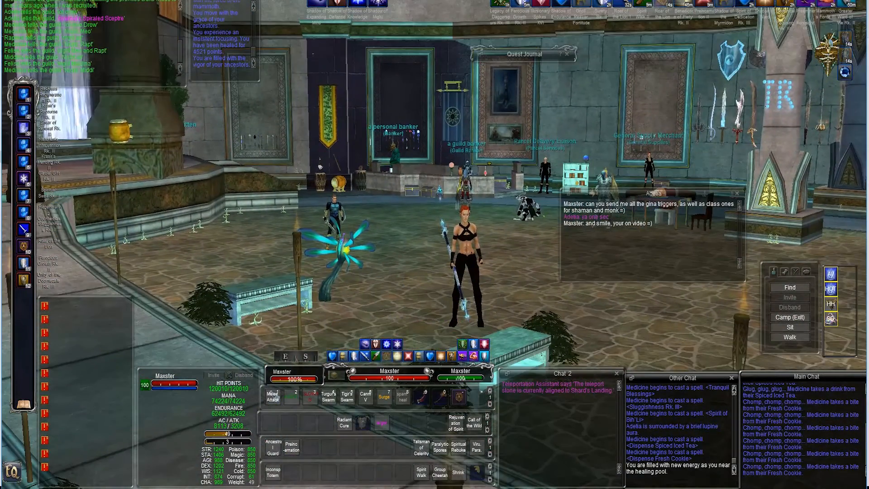
Step: Target the guildmate's character and cast two beneficial spells on it, the second being Ferocious Growth Rk. II
{"action": "left_click", "coordinate": [473, 255]}
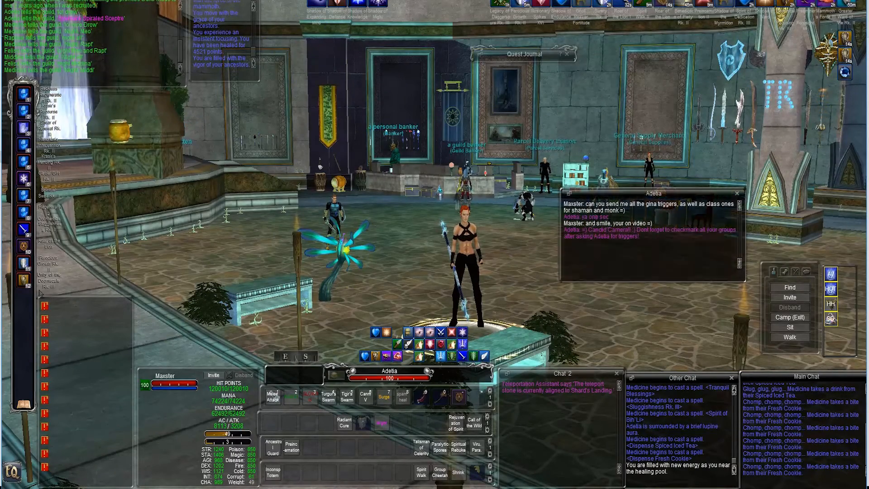
{"action": "left_click", "coordinate": [23, 280]}
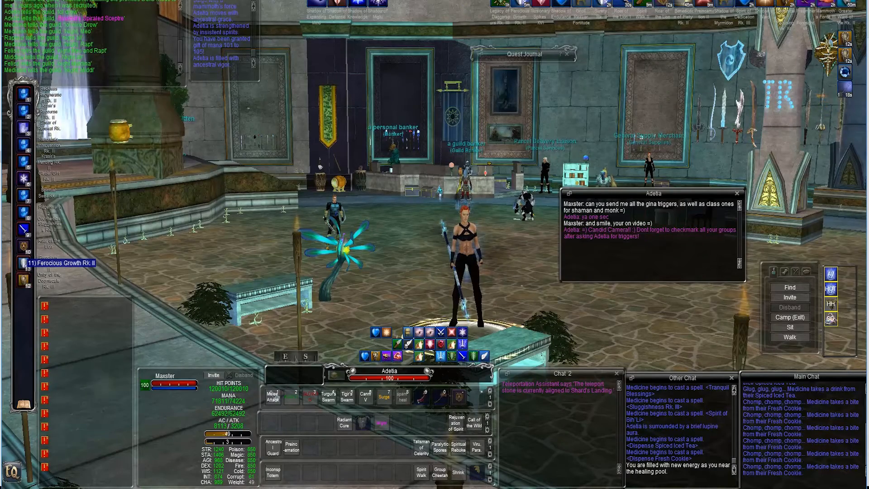
{"action": "left_click", "coordinate": [23, 266]}
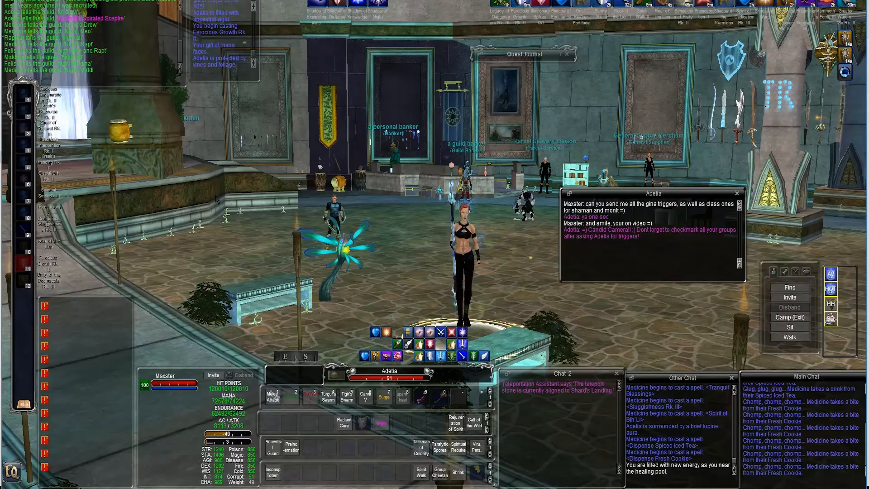
{"action": "scroll", "coordinate": [217, 199], "scroll_direction": "down", "scroll_amount": 3}
{"action": "scroll", "coordinate": [218, 199], "scroll_direction": "up", "scroll_amount": 3}
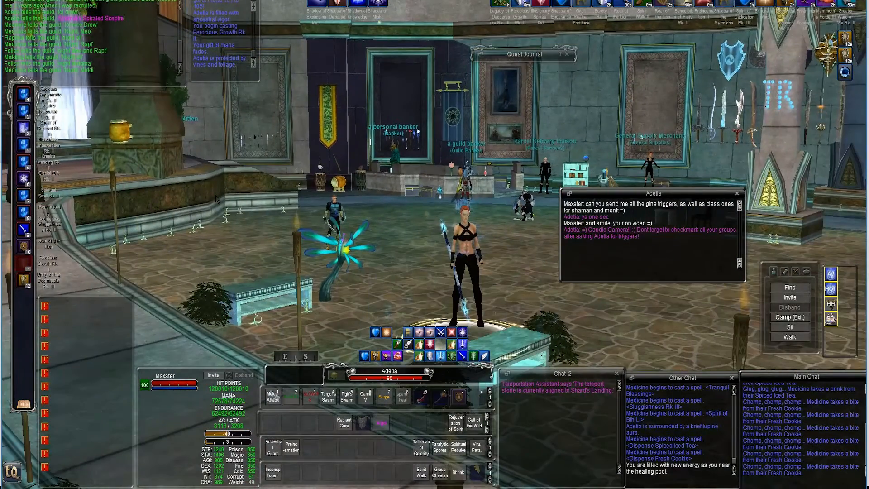
Step: Switch from the game to the GINA window
{"action": "left_click_drag", "start_coordinate": [217, 199], "coordinate": [215, 215]}
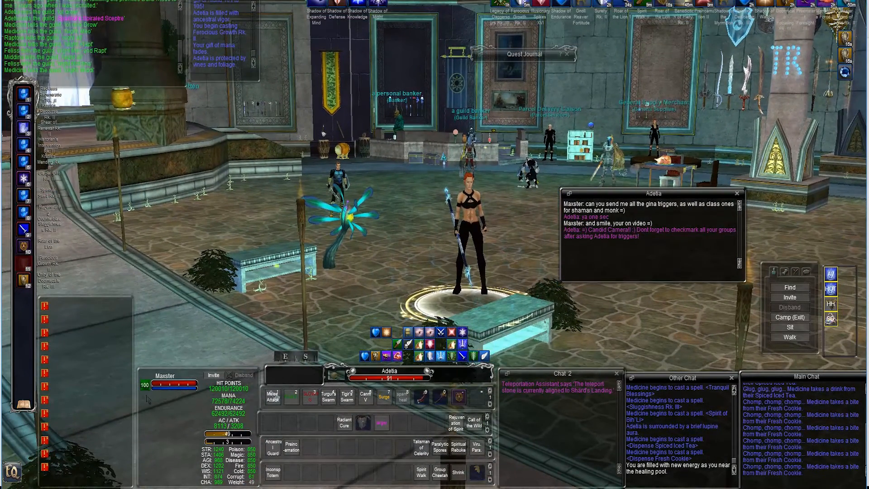
{"action": "mouse_move", "coordinate": [255, 488]}
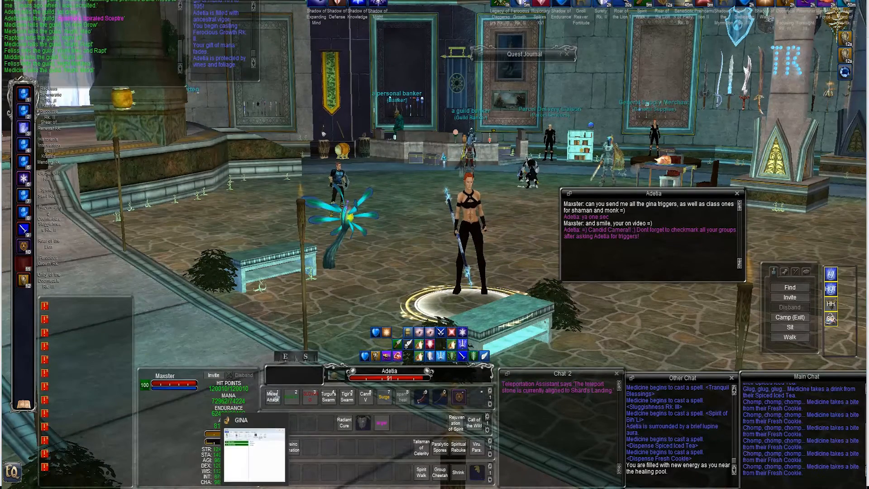
{"action": "left_click", "coordinate": [244, 459]}
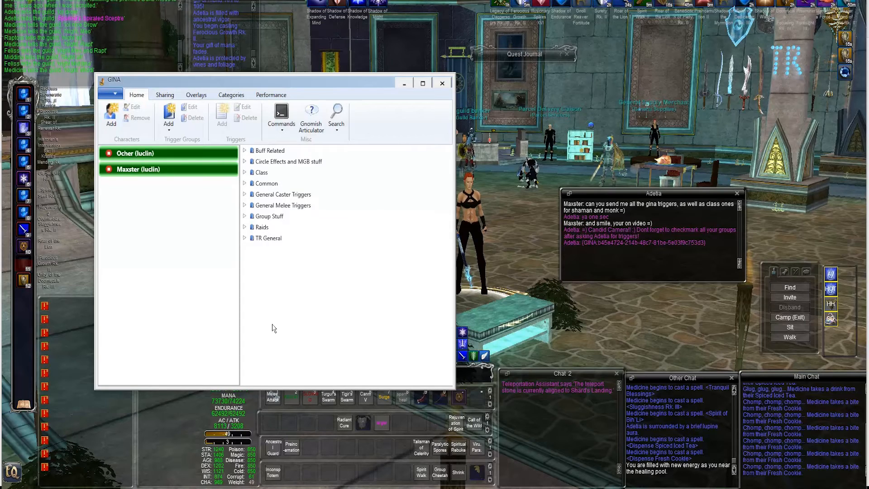
Step: Enable Buff Related, Circle Effects and MGB stuff, Monk, General Caster Triggers, General Melee Triggers, Group Stuff and TR General for the character Ocher
{"action": "left_click", "coordinate": [192, 159]}
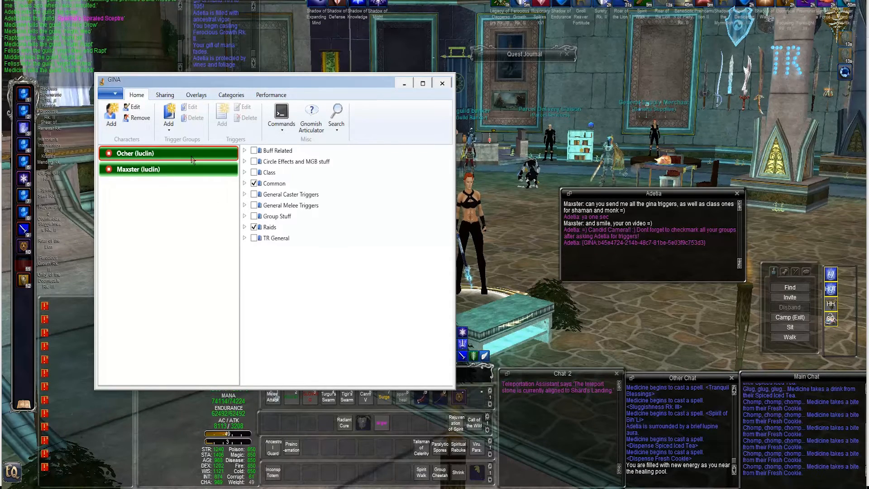
{"action": "left_click", "coordinate": [245, 173]}
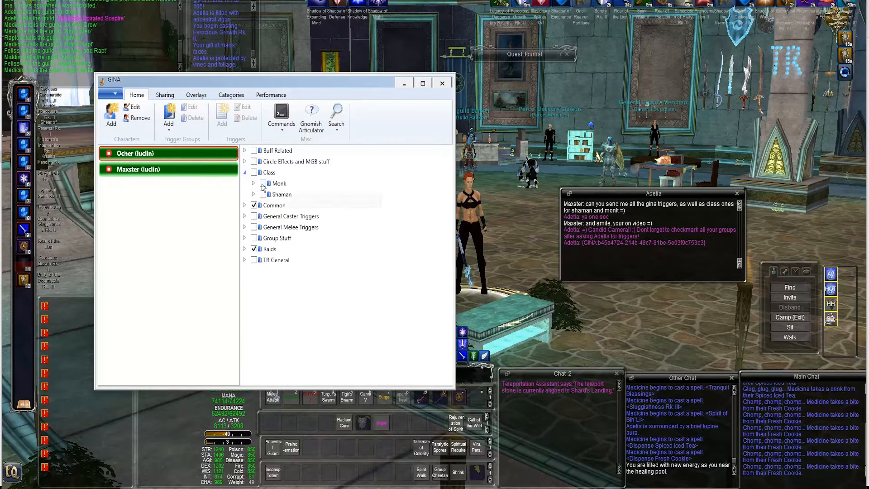
{"action": "left_click", "coordinate": [263, 184]}
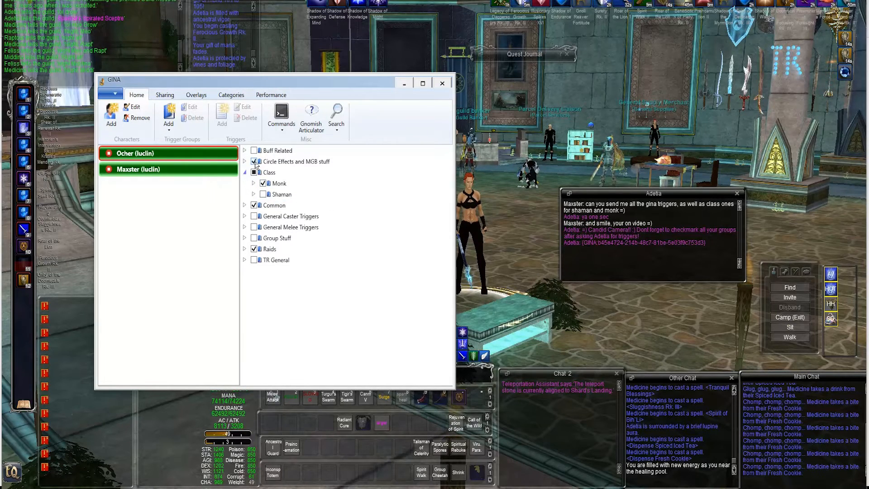
{"action": "left_click", "coordinate": [254, 162]}
{"action": "left_click", "coordinate": [254, 151]}
{"action": "left_click", "coordinate": [253, 217]}
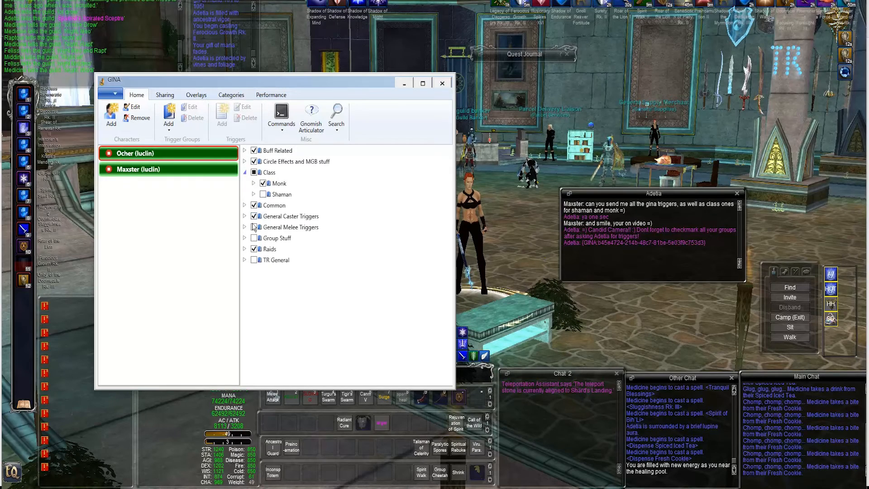
{"action": "left_click", "coordinate": [253, 227]}
{"action": "left_click", "coordinate": [254, 239]}
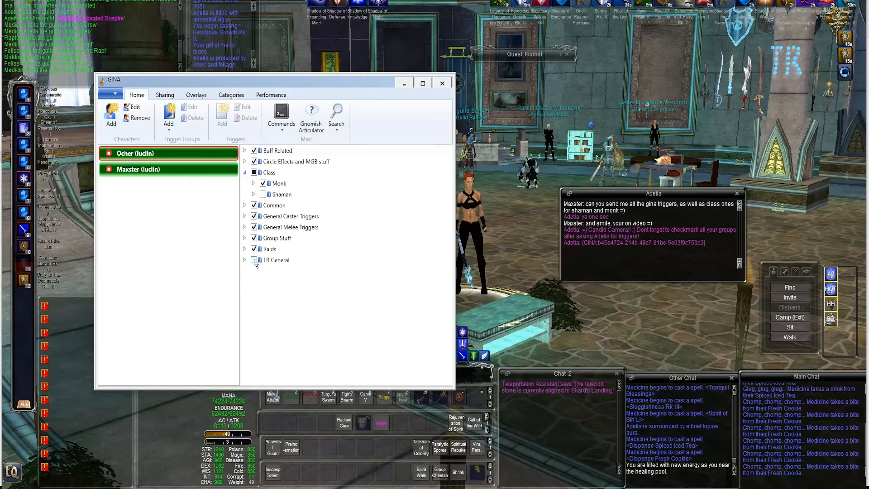
Step: Enable Buff Related, Circle Effects and MGB stuff, Shaman, General Caster Triggers, General Melee Triggers, Group Stuff and TR General for the character Maxster
{"action": "left_click", "coordinate": [199, 174]}
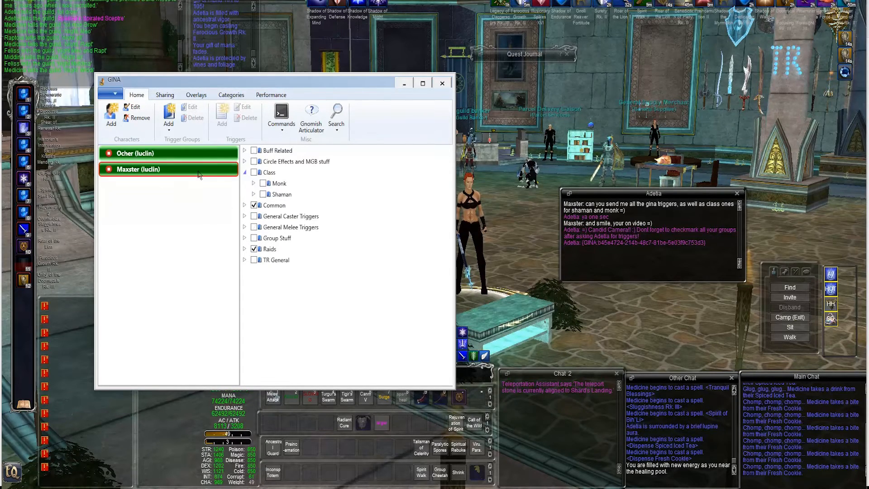
{"action": "left_click", "coordinate": [254, 151]}
{"action": "left_click", "coordinate": [255, 161]}
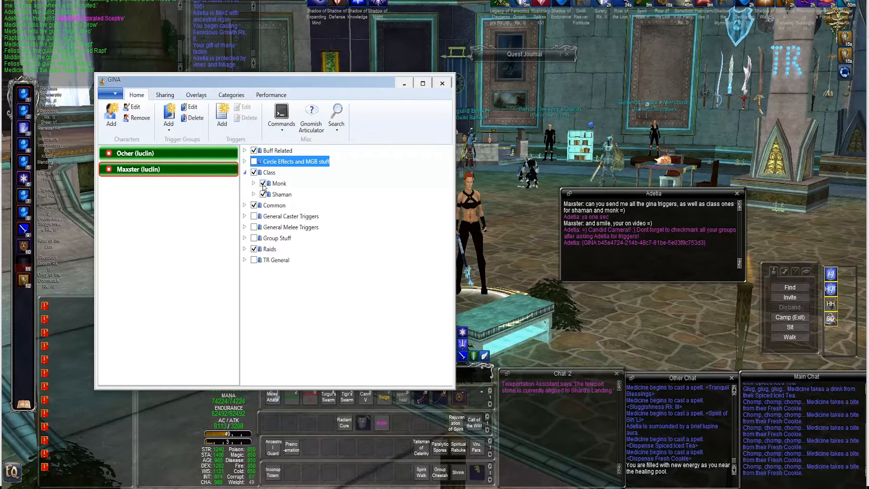
{"action": "left_click", "coordinate": [254, 216]}
{"action": "left_click", "coordinate": [254, 227]}
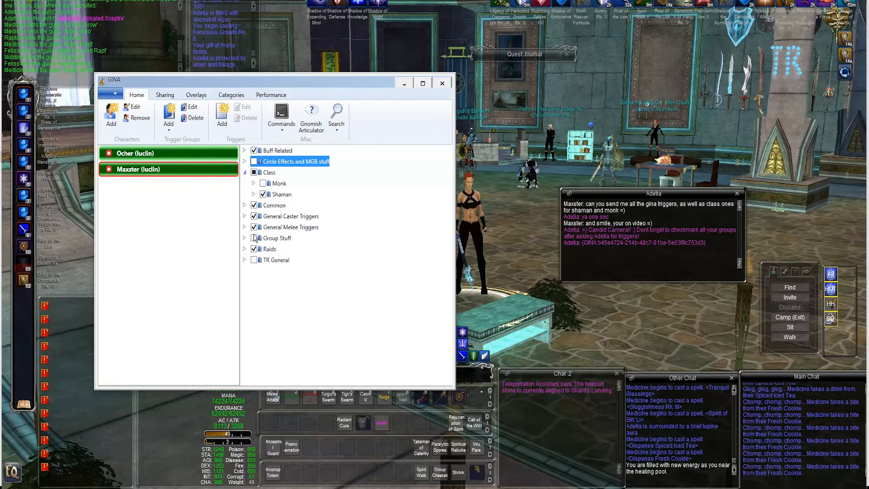
{"action": "left_click", "coordinate": [255, 239]}
{"action": "left_click", "coordinate": [254, 238]}
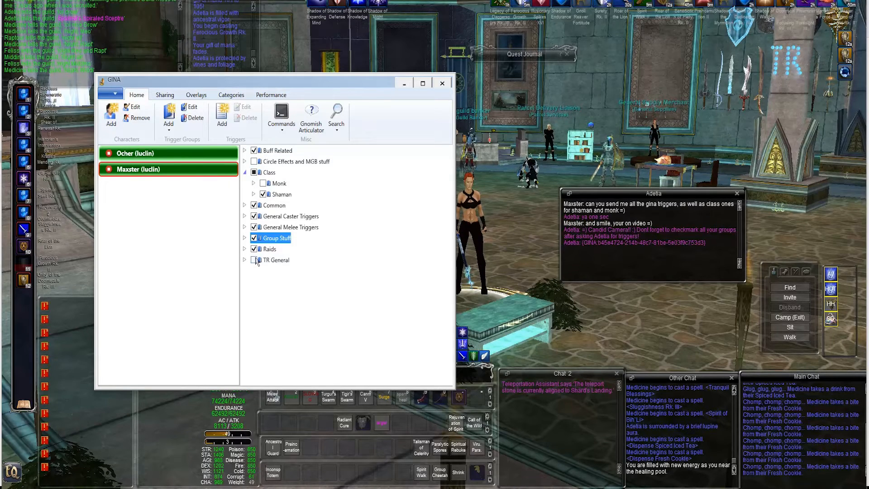
{"action": "left_click", "coordinate": [643, 282]}
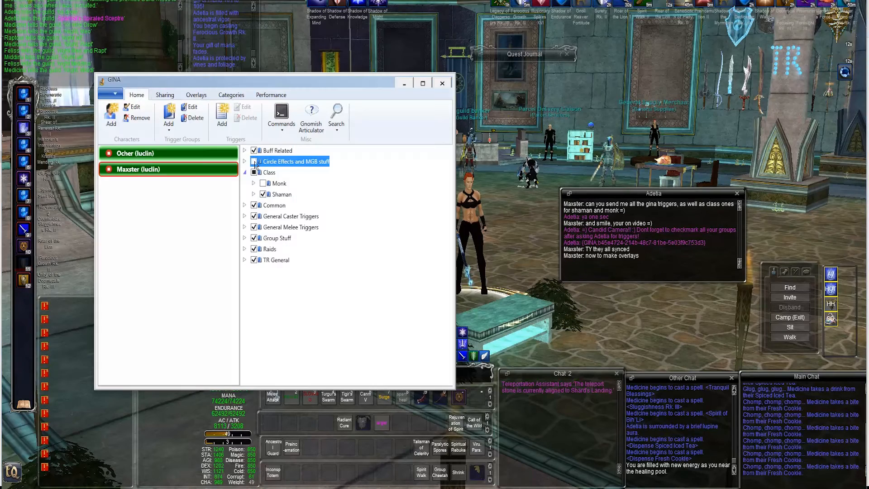
{"action": "left_click", "coordinate": [221, 158]}
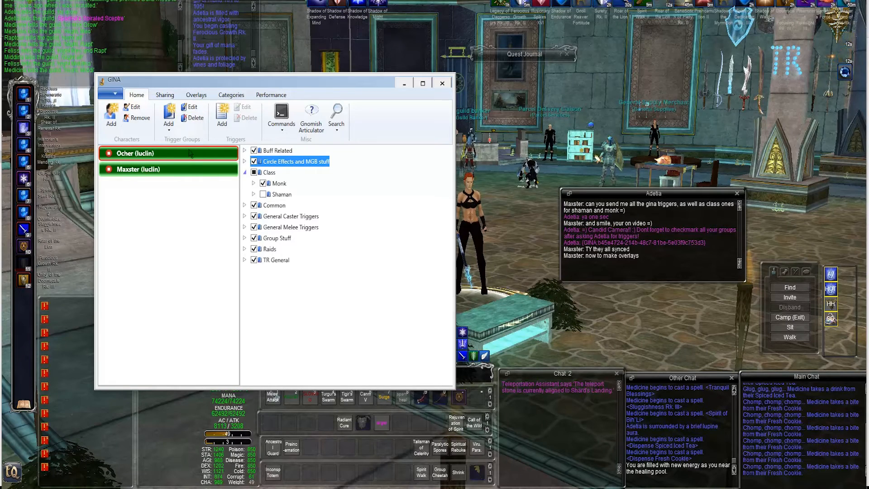
{"action": "left_click", "coordinate": [188, 169]}
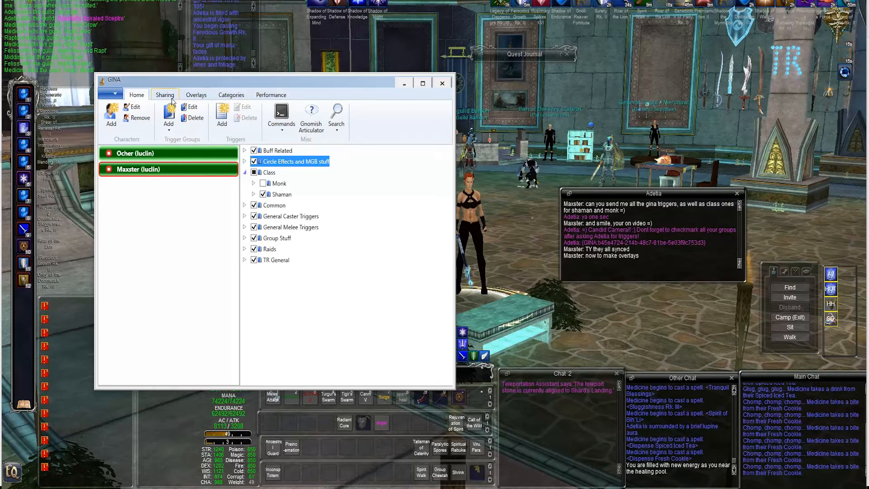
Step: Open the Default text overlay for editing, move it fully into view and set its font size to 14
{"action": "left_click", "coordinate": [192, 96]}
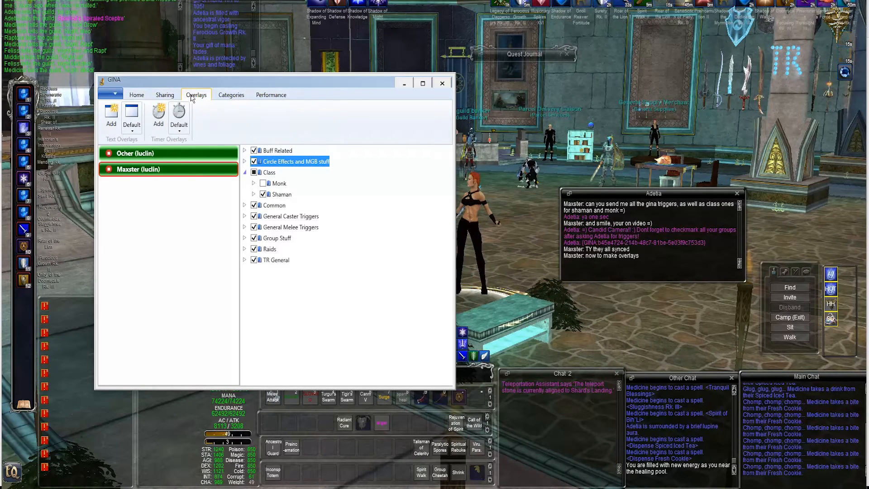
{"action": "left_click", "coordinate": [129, 118]}
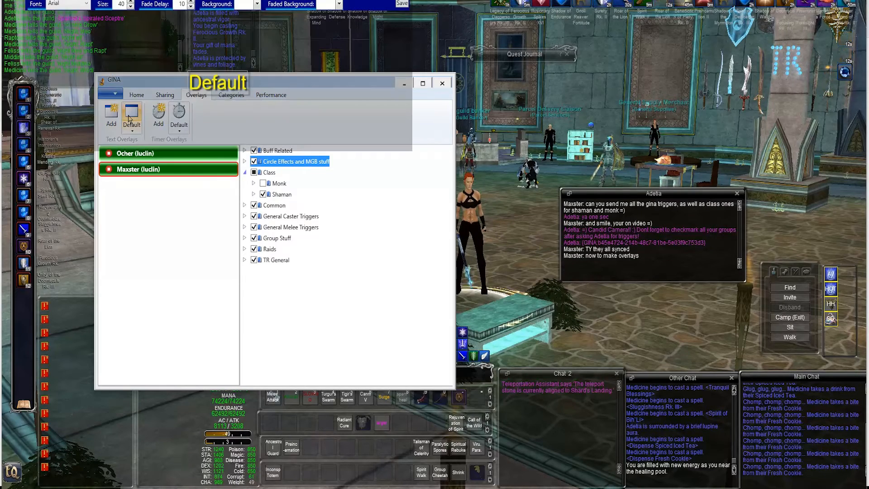
{"action": "left_click_drag", "start_coordinate": [160, 76], "coordinate": [219, 156]}
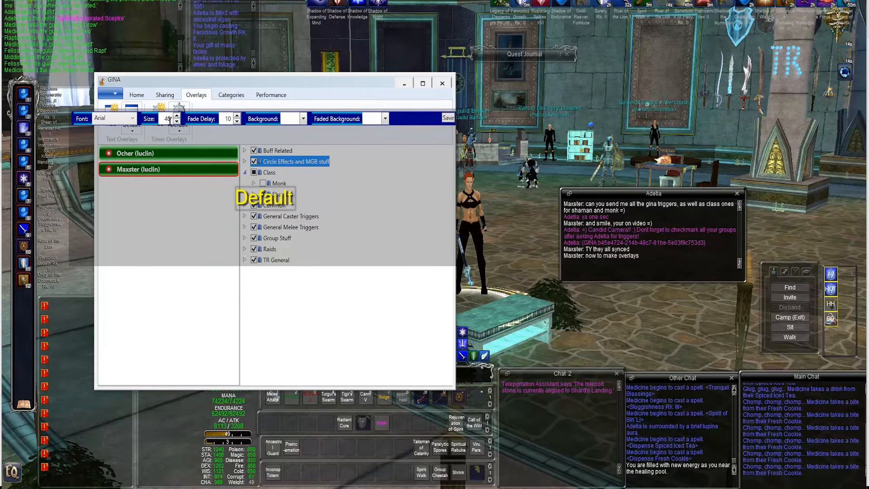
{"action": "left_click_drag", "start_coordinate": [170, 120], "coordinate": [163, 120]}
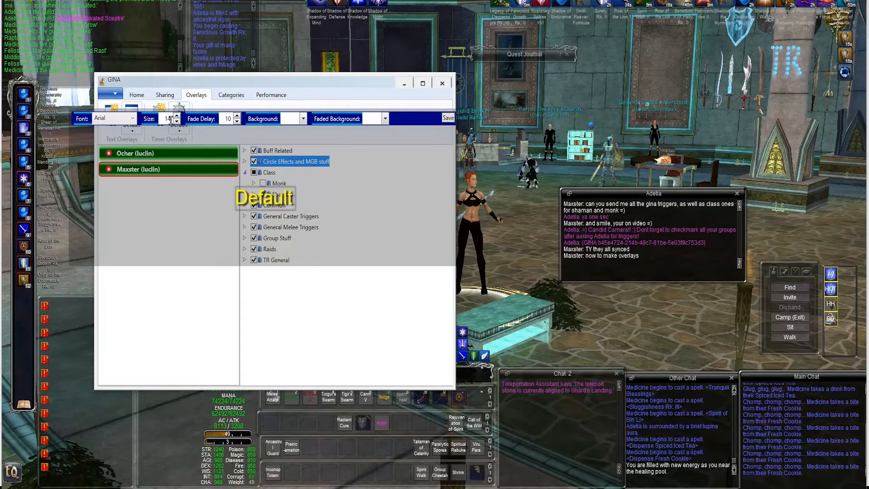
{"action": "left_click", "coordinate": [303, 120]}
{"action": "left_click", "coordinate": [302, 120]}
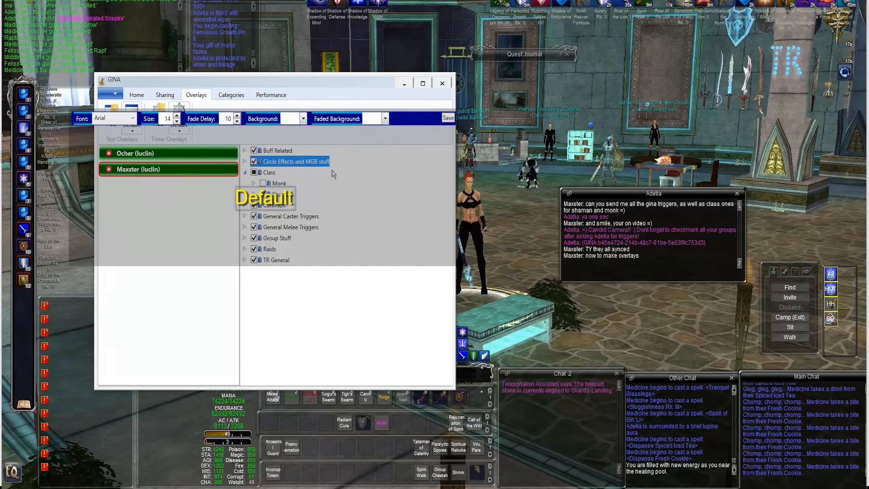
Step: Shrink the Default text overlay, minimize GINA and shift the overlay slightly higher over the game view
{"action": "left_click_drag", "start_coordinate": [455, 265], "coordinate": [365, 209]}
{"action": "left_click", "coordinate": [404, 84]}
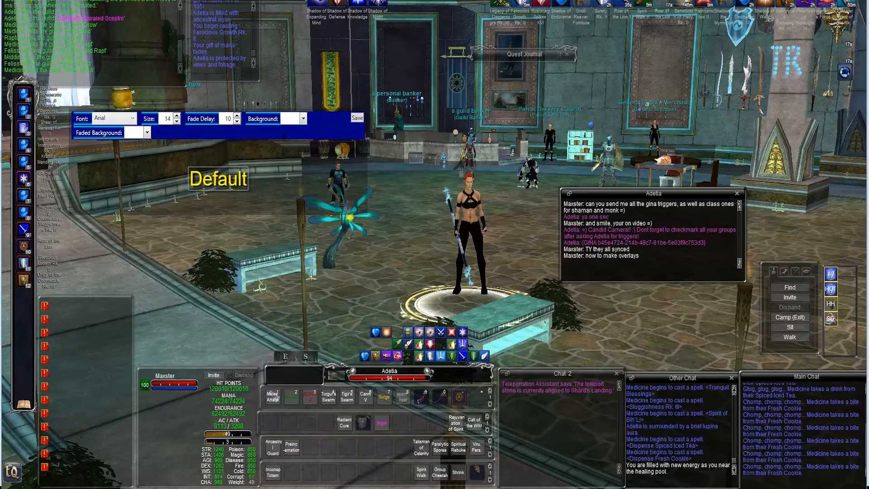
{"action": "left_click_drag", "start_coordinate": [256, 167], "coordinate": [254, 147]}
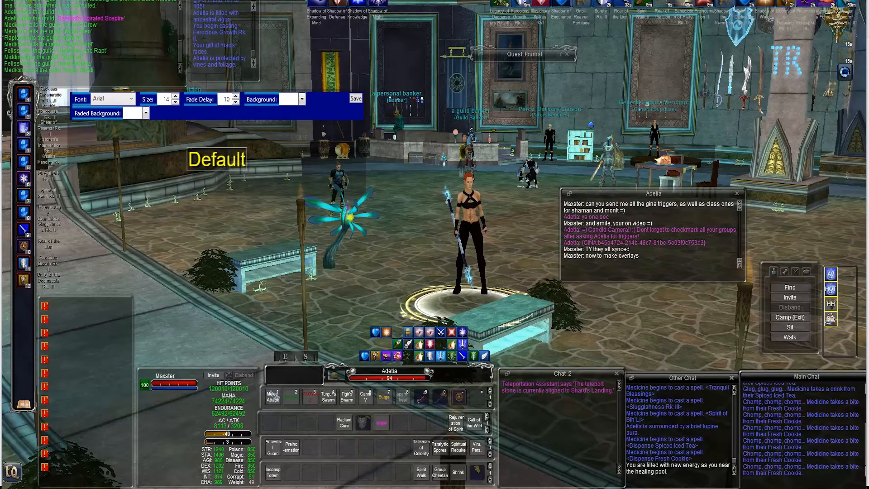
Step: Adjust the text overlay's font size to 14, narrow the overlay and save it
{"action": "left_click", "coordinate": [175, 101]}
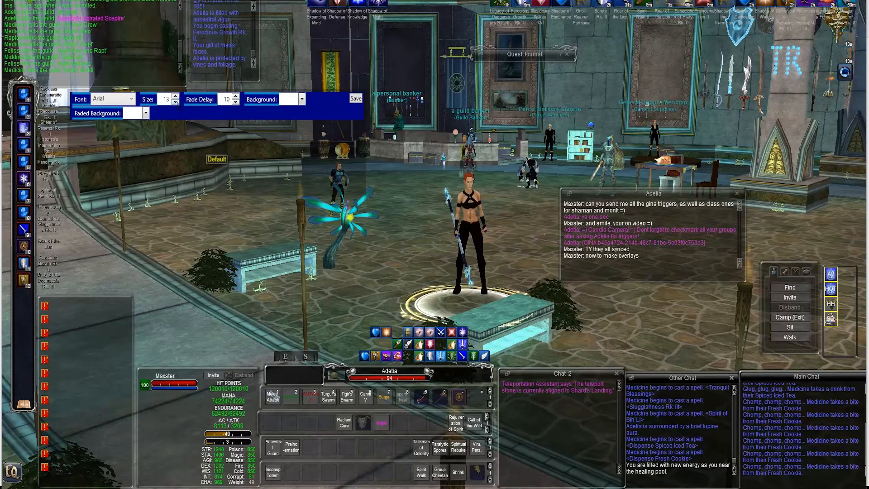
{"action": "left_click", "coordinate": [176, 98]}
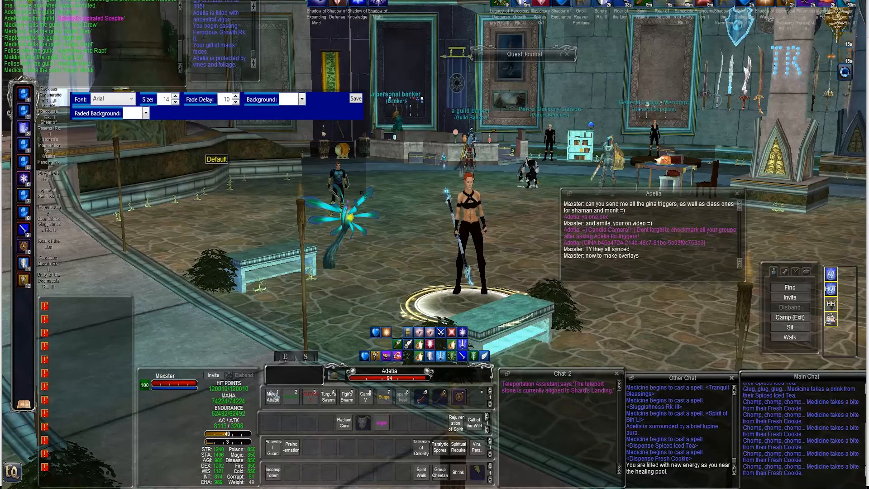
{"action": "left_click_drag", "start_coordinate": [362, 193], "coordinate": [259, 187]}
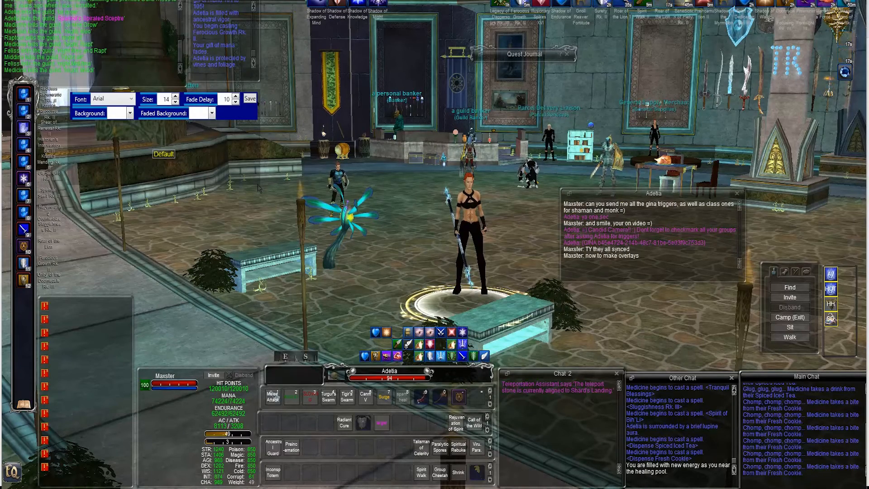
{"action": "left_click_drag", "start_coordinate": [259, 188], "coordinate": [259, 191]}
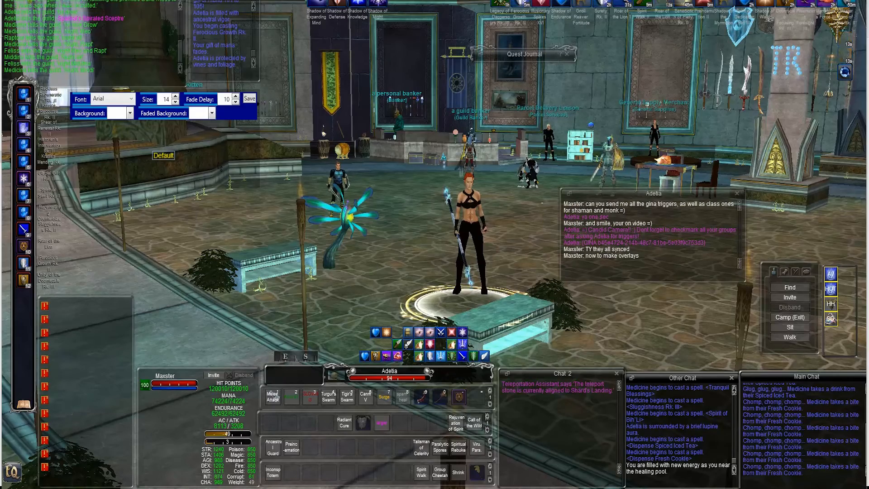
{"action": "left_click", "coordinate": [249, 98]}
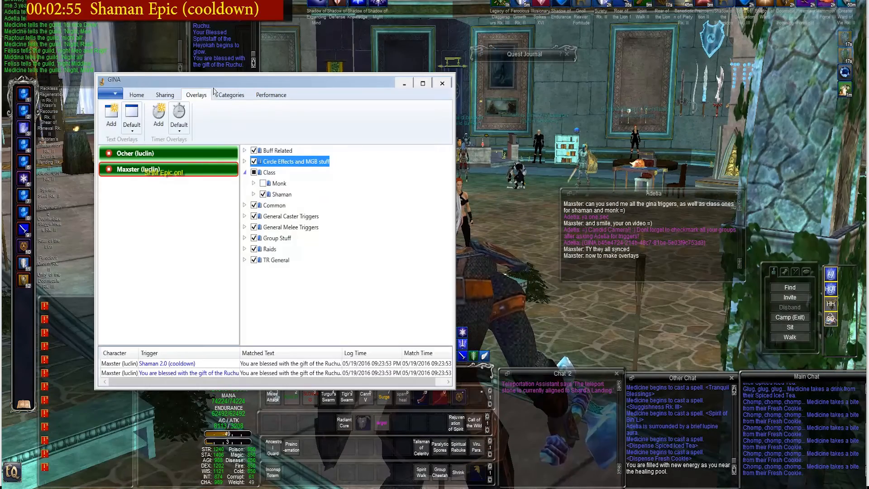
Step: Move the GINA window aside, open the Default timer overlay for editing and place it lower over the game view
{"action": "left_click_drag", "start_coordinate": [217, 89], "coordinate": [473, 134]}
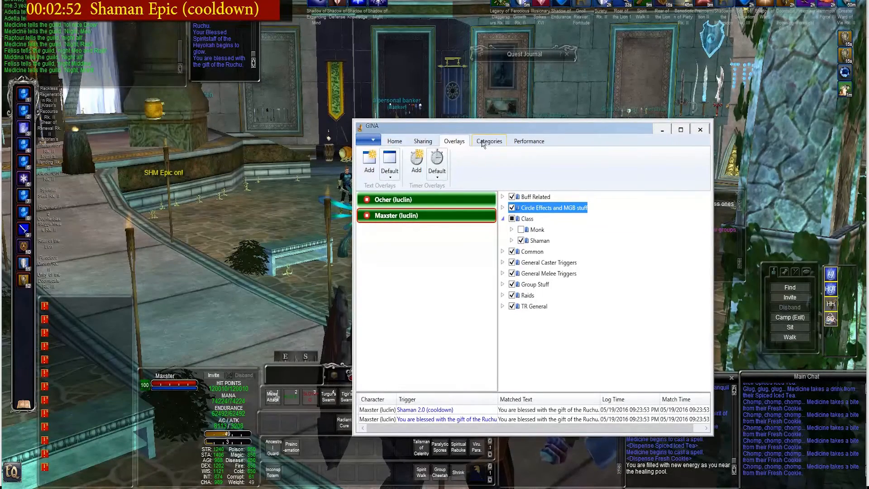
{"action": "left_click", "coordinate": [437, 176]}
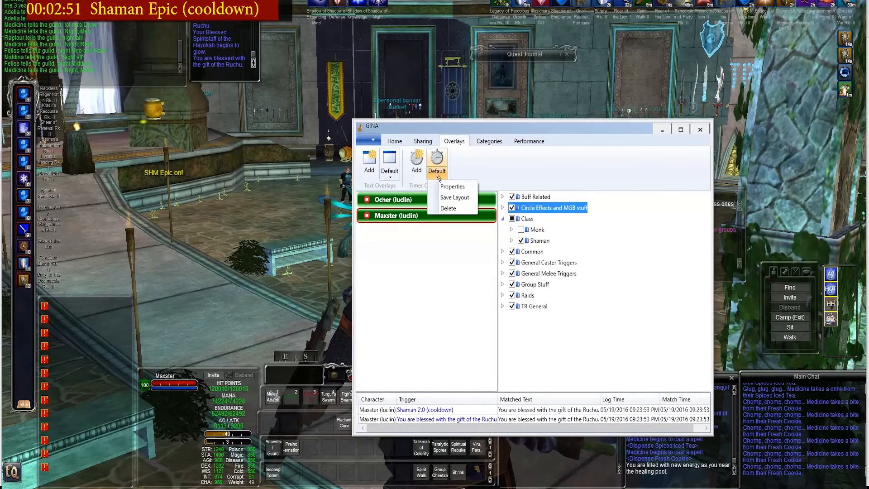
{"action": "left_click", "coordinate": [446, 198]}
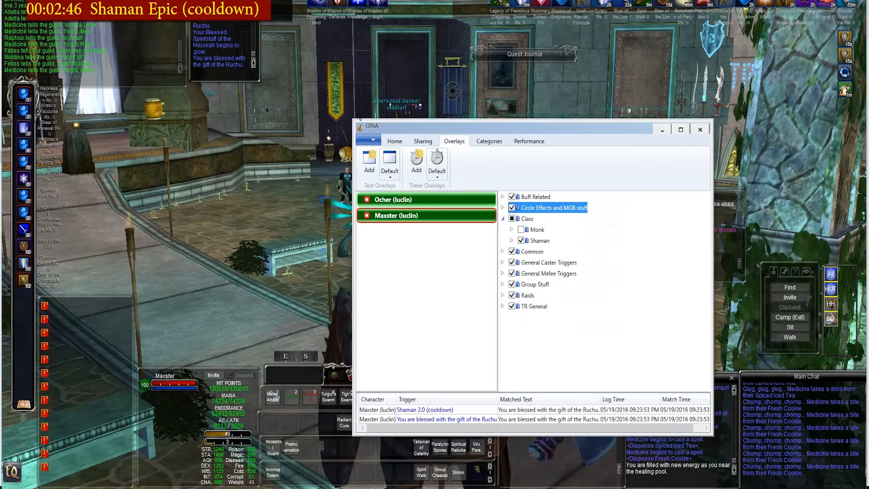
{"action": "left_click", "coordinate": [416, 171]}
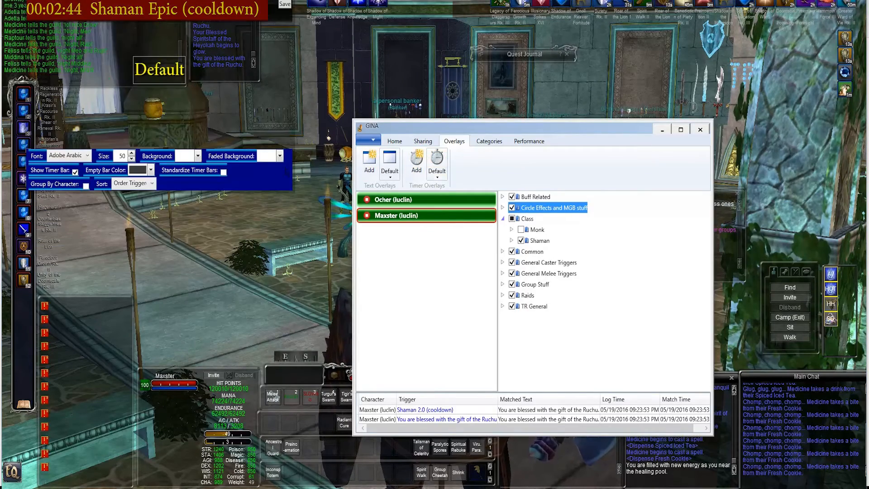
{"action": "left_click_drag", "start_coordinate": [255, 182], "coordinate": [296, 386]}
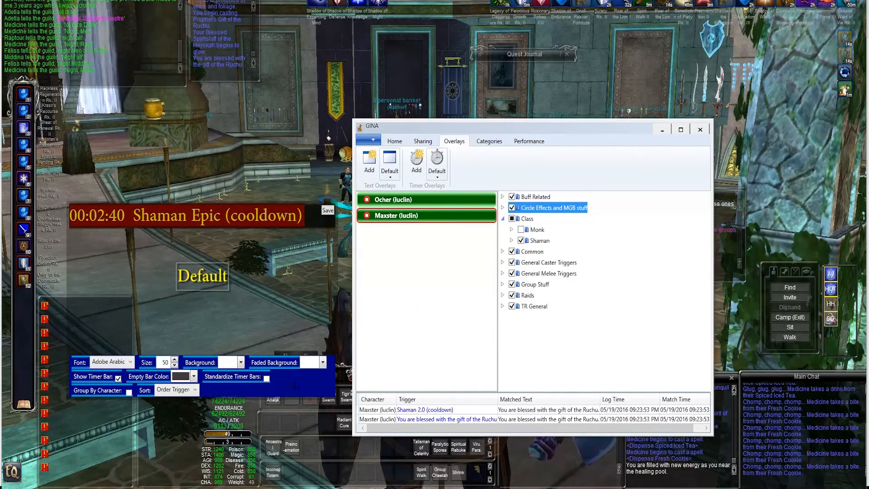
Step: Set the Default timer overlay's font size to 20 and check the font choices, keeping Adobe Arabic
{"action": "double_click", "coordinate": [166, 362]}
{"action": "type", "text": "20"}
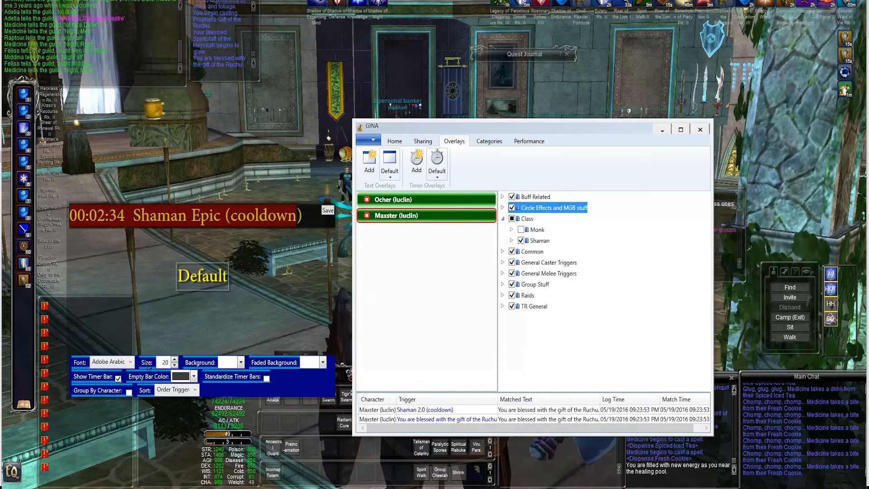
{"action": "left_click", "coordinate": [130, 362]}
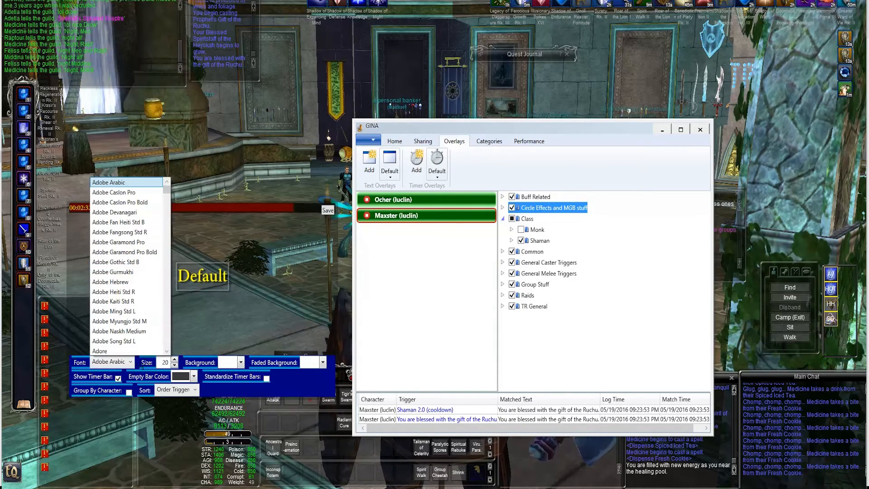
{"action": "left_click", "coordinate": [133, 364]}
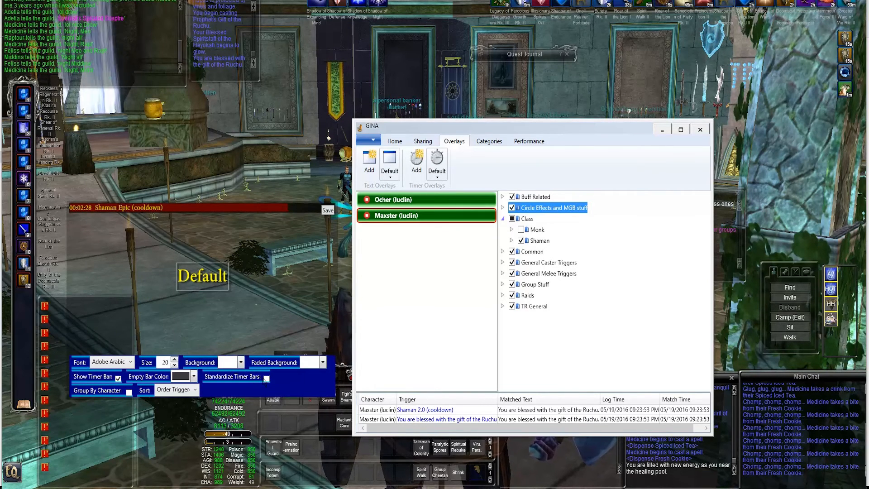
Step: Save the Default timer overlay, check its timer bar against the game view, and switch back to GINA
{"action": "left_click", "coordinate": [328, 211]}
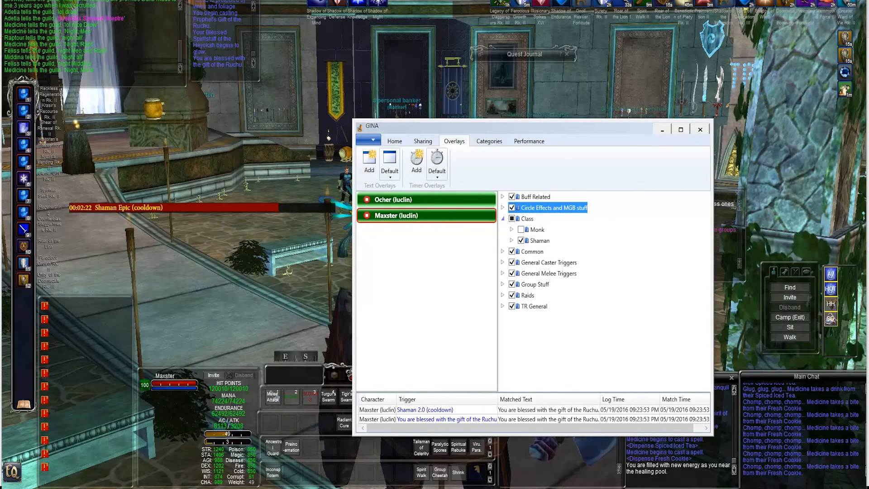
{"action": "left_click", "coordinate": [329, 216]}
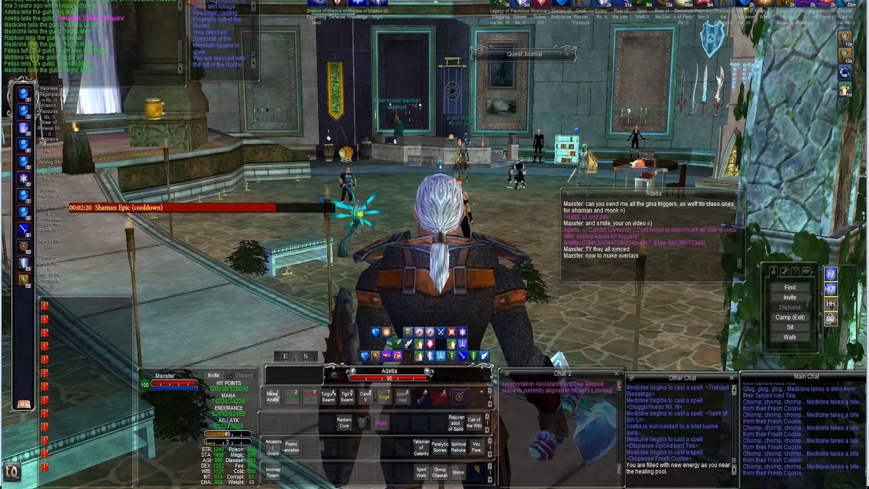
{"action": "key", "text": "alt+Tab"}
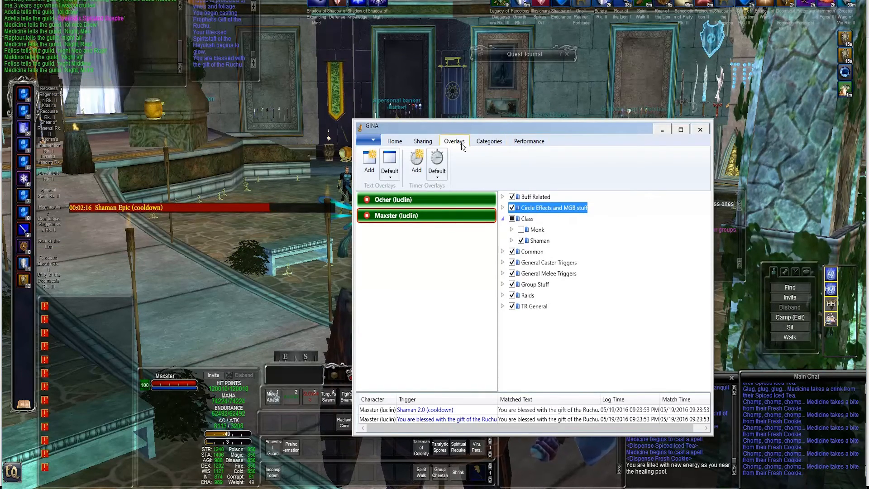
Step: Reopen the Default timer overlay for editing, narrow it to shorten the timer bar, and save it
{"action": "left_click", "coordinate": [437, 161]}
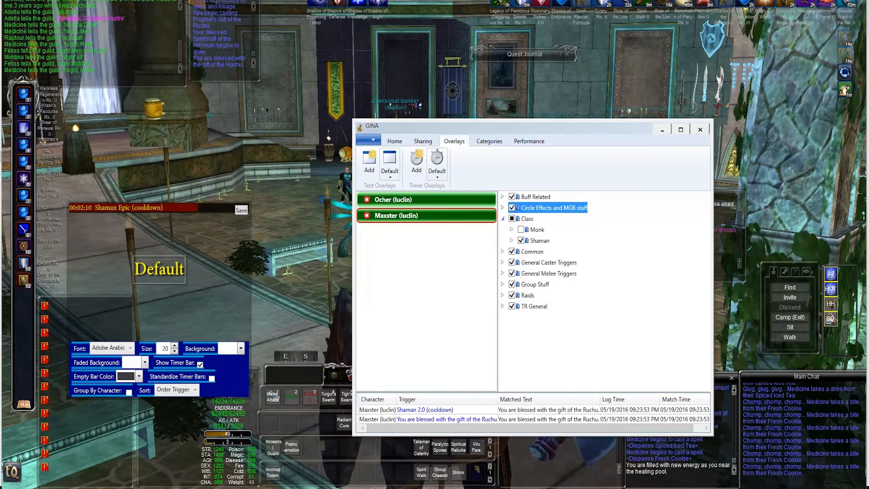
{"action": "left_click_drag", "start_coordinate": [252, 383], "coordinate": [260, 382]}
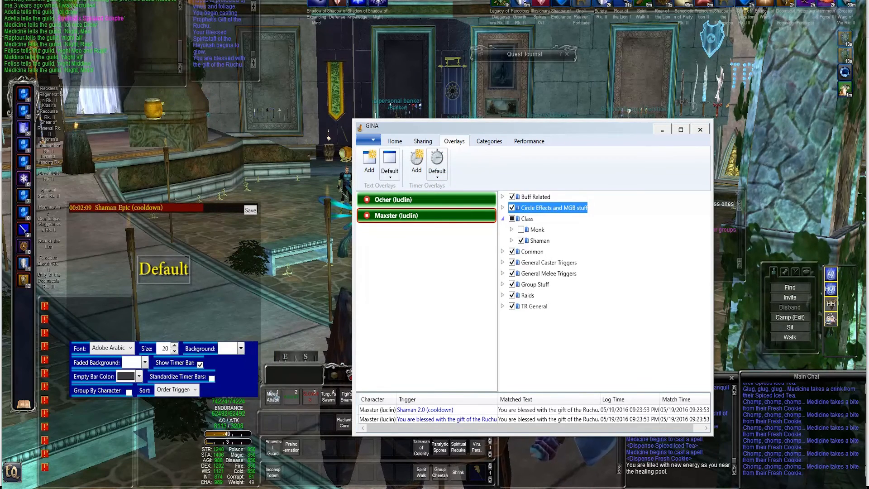
{"action": "left_click", "coordinate": [251, 211]}
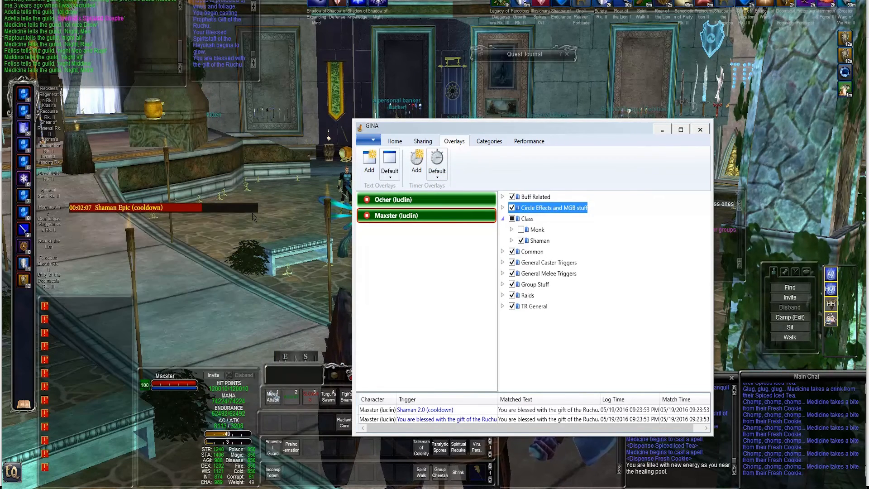
Step: Open the trigger category settings and examine the Circle Clicks category's text font, timer font and timer bar colors
{"action": "left_click", "coordinate": [484, 159]}
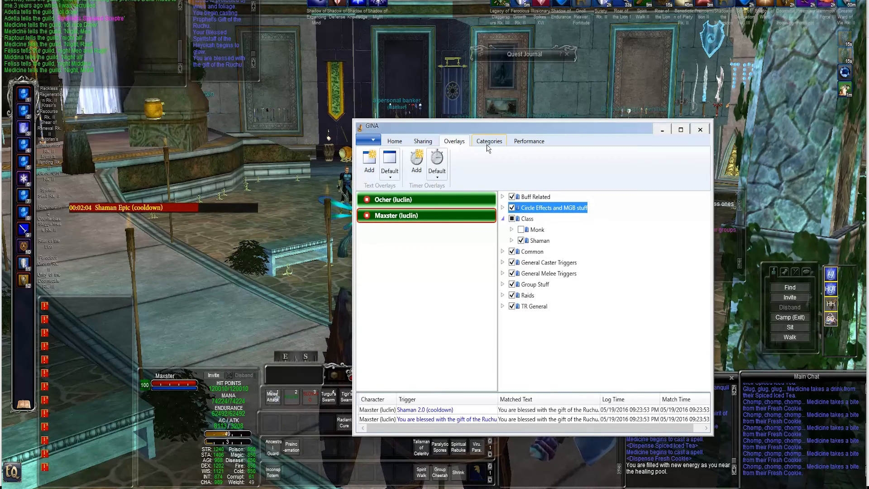
{"action": "left_click", "coordinate": [488, 144]}
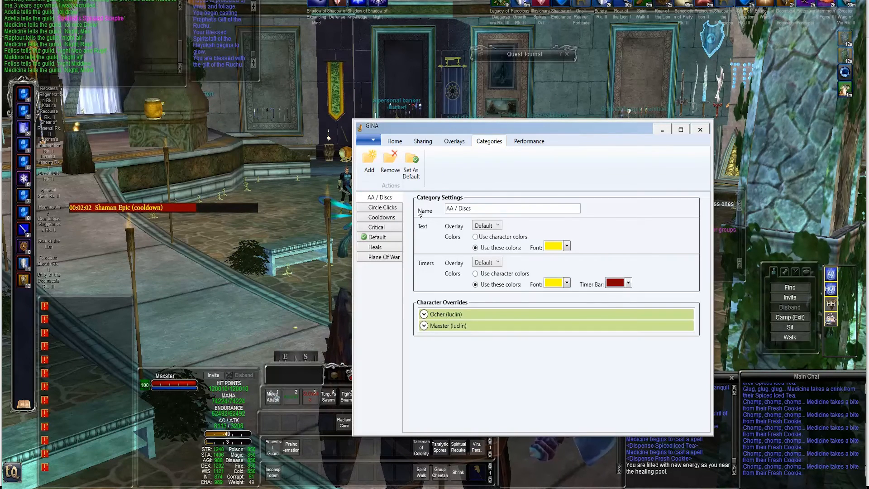
{"action": "left_click", "coordinate": [388, 211]}
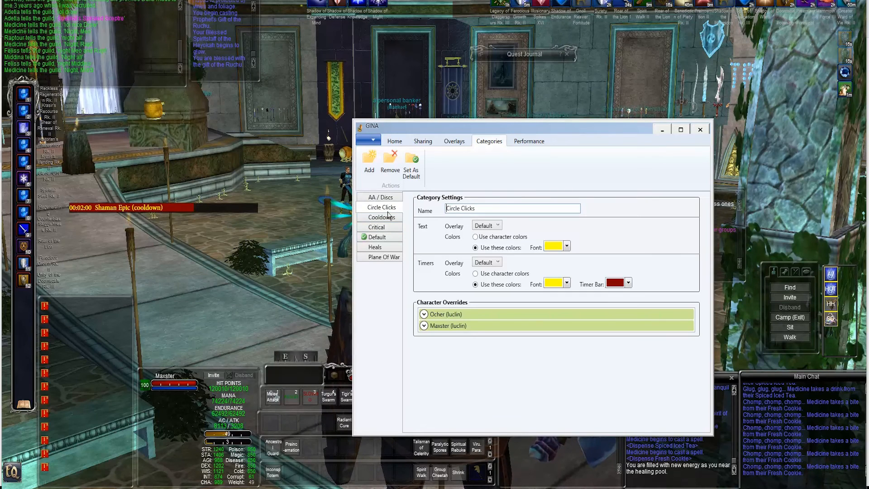
{"action": "left_click", "coordinate": [555, 249]}
{"action": "left_click", "coordinate": [555, 249]}
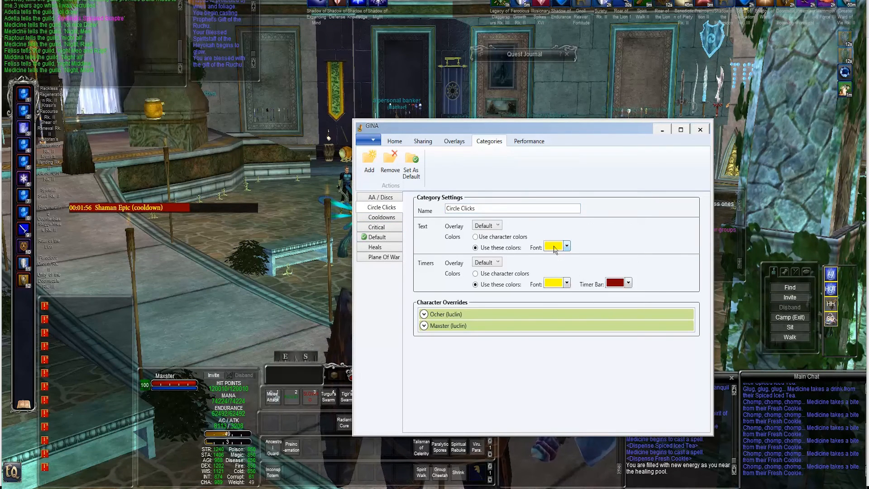
{"action": "left_click", "coordinate": [556, 285]}
{"action": "left_click", "coordinate": [556, 286]}
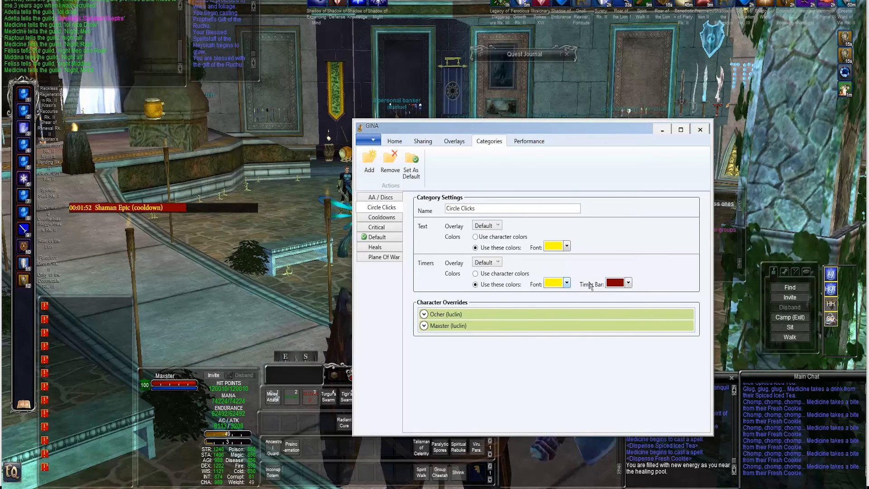
{"action": "left_click", "coordinate": [619, 284]}
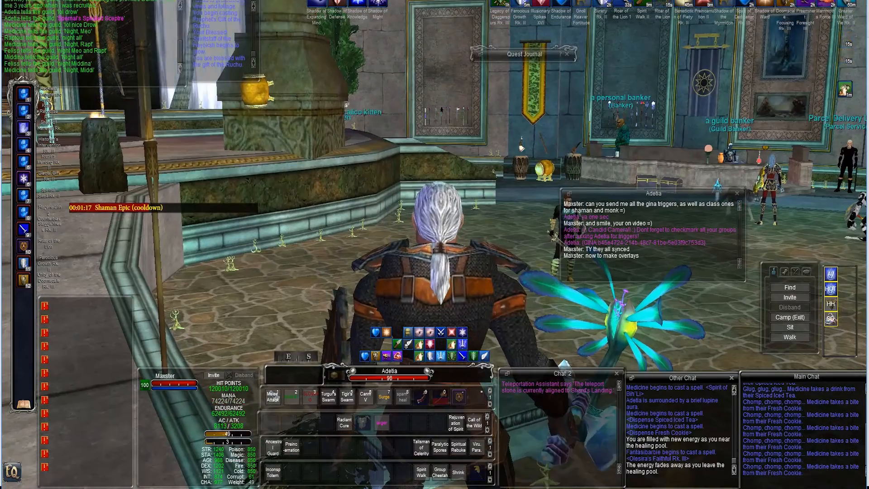
Step: Use the Miniature Horn of Unity in EverQuest and watch its text alert and timer over different camera views
{"action": "left_click", "coordinate": [422, 398]}
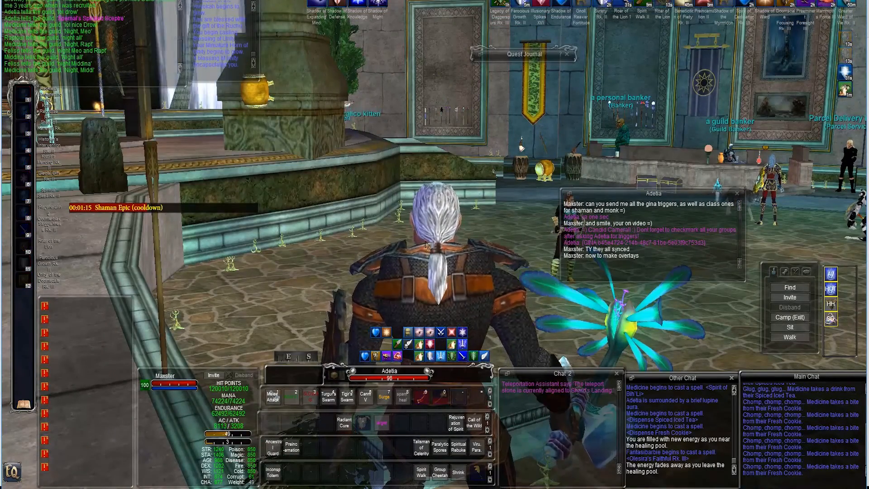
{"action": "key", "text": "F9"}
{"action": "key", "text": "F9"}
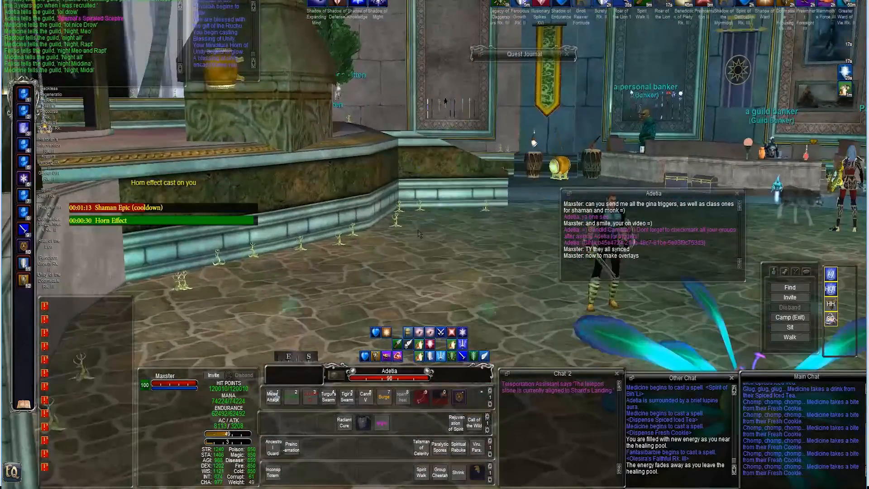
{"action": "right_click", "coordinate": [419, 233]}
{"action": "scroll", "coordinate": [418, 234], "scroll_direction": "down", "scroll_amount": 3}
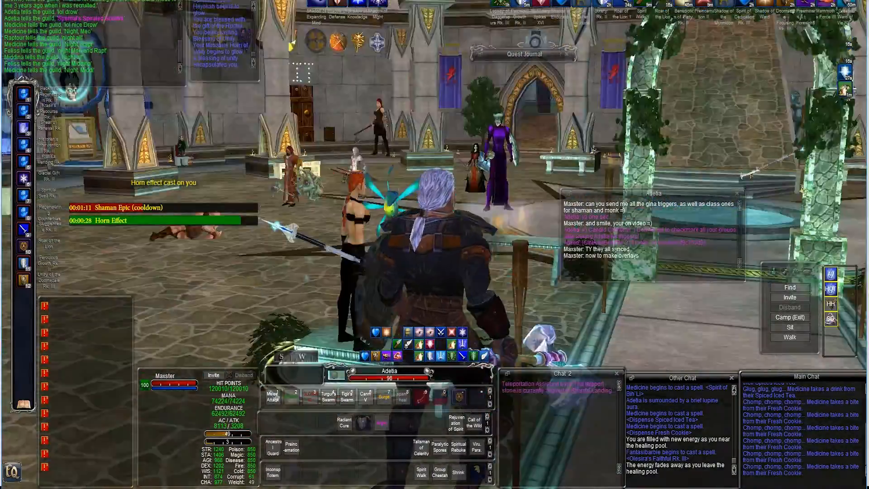
{"action": "key", "text": "Right"}
{"action": "key", "text": "Left"}
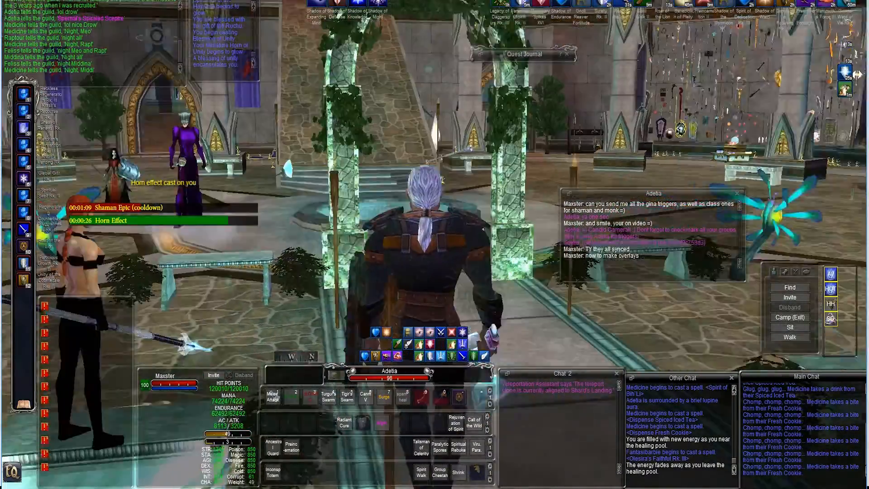
{"action": "key", "text": "Left"}
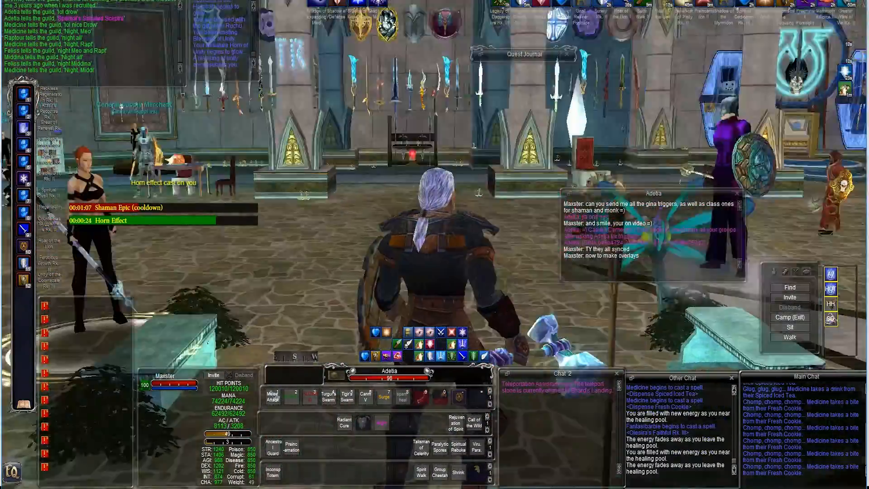
{"action": "key", "text": "Left"}
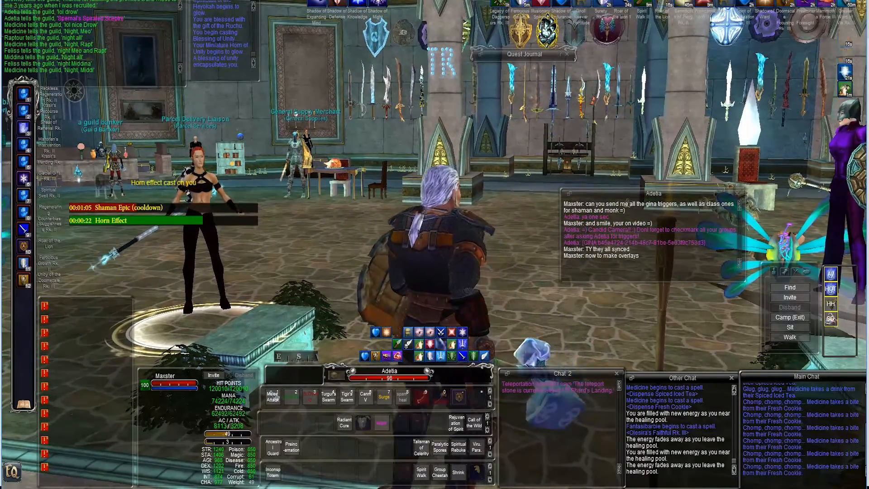
{"action": "scroll", "coordinate": [442, 241], "scroll_direction": "down", "scroll_amount": 5}
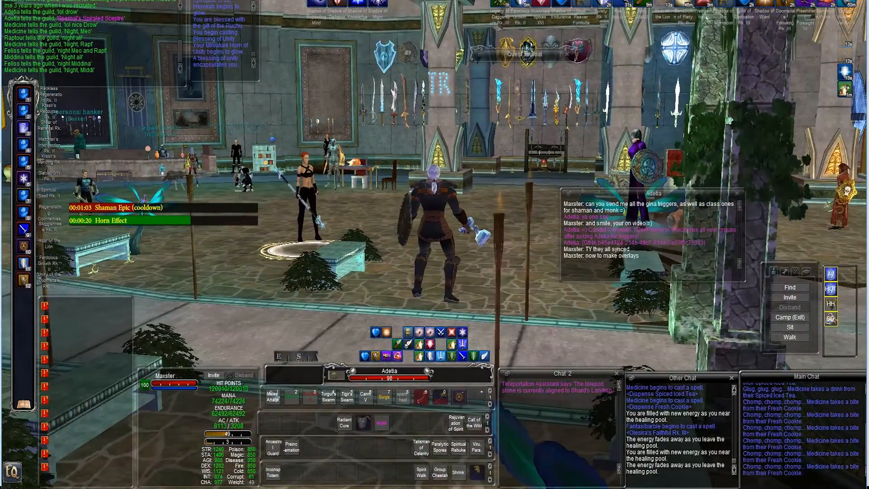
{"action": "scroll", "coordinate": [442, 240], "scroll_direction": "up", "scroll_amount": 10}
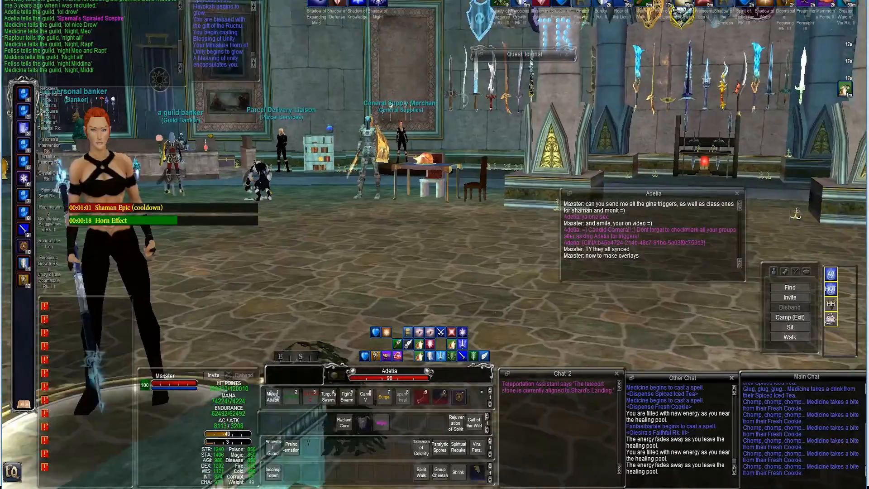